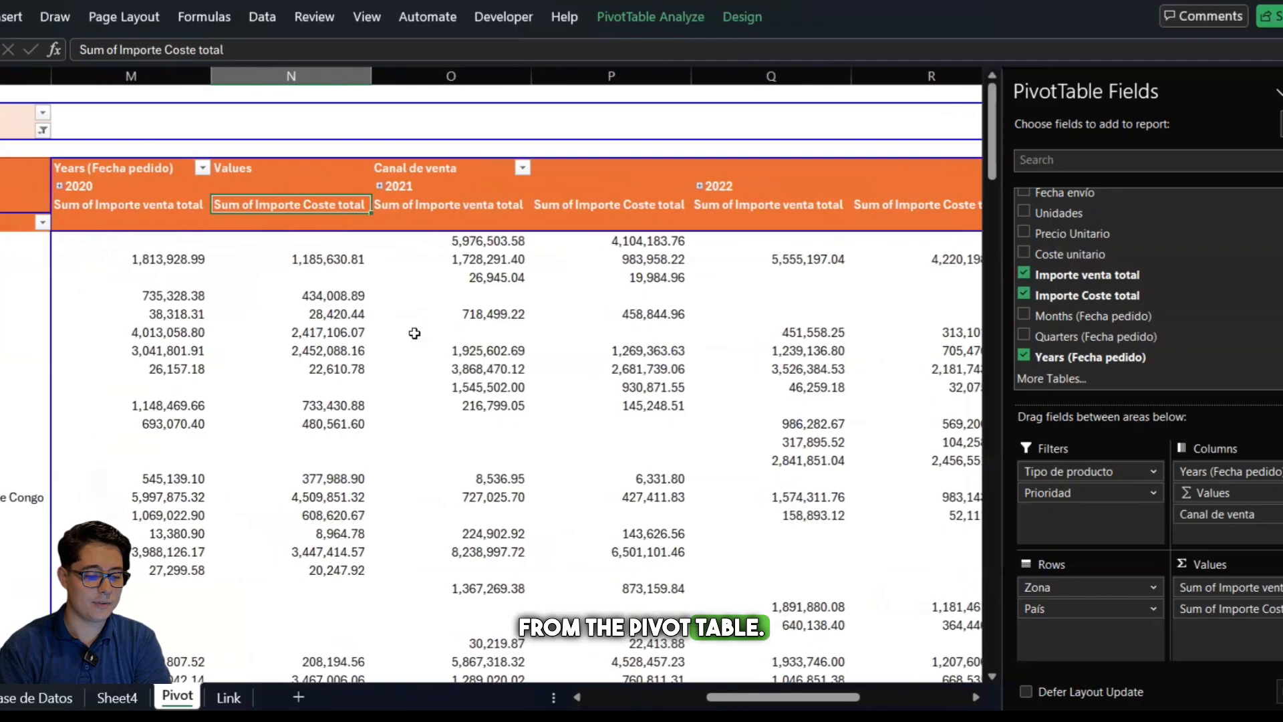
Expand and re-collapse the 2020 column group to examine the Offline and Online breakdown beneath the sales and cost totals
click(1282, 88)
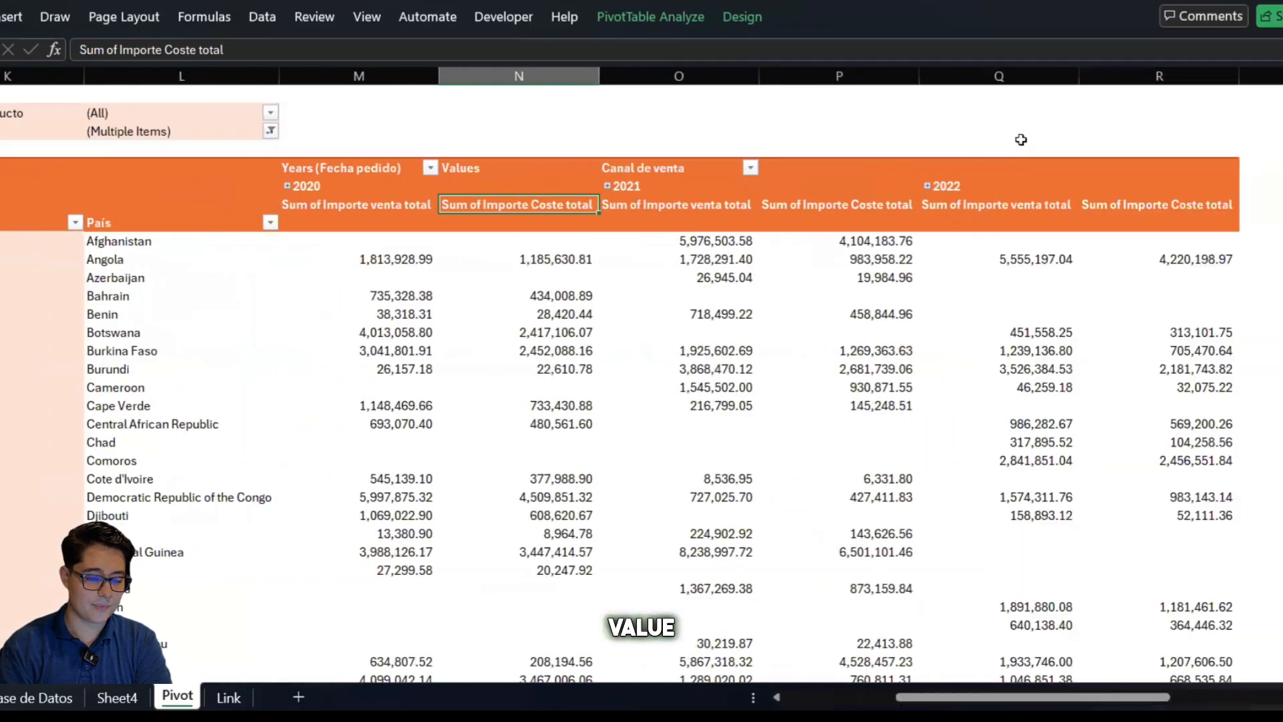
click(288, 186)
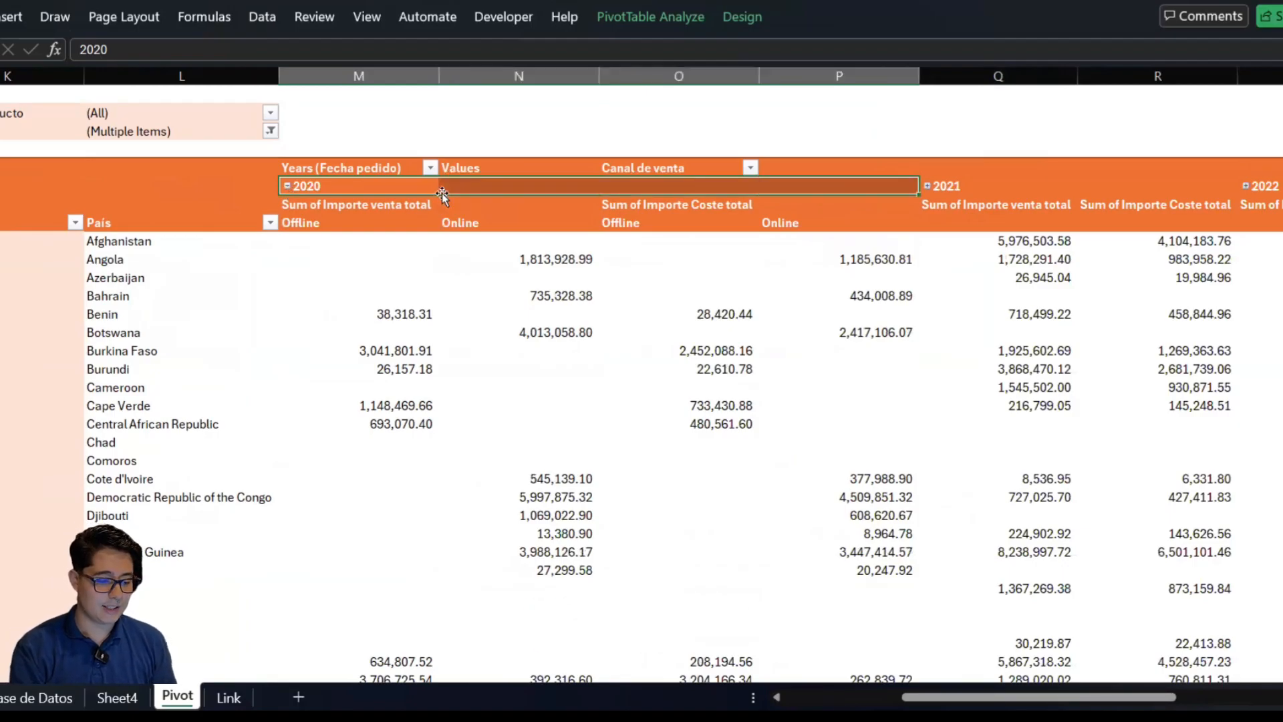
click(443, 195)
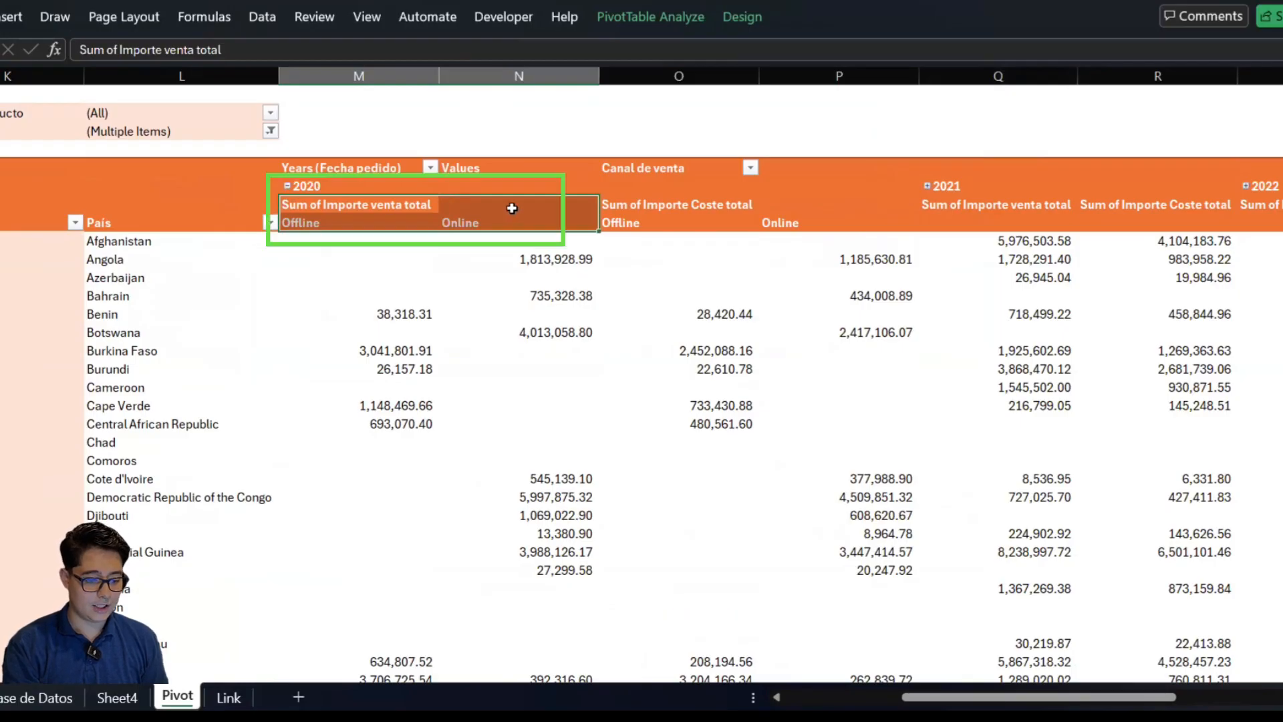
click(355, 185)
click(651, 209)
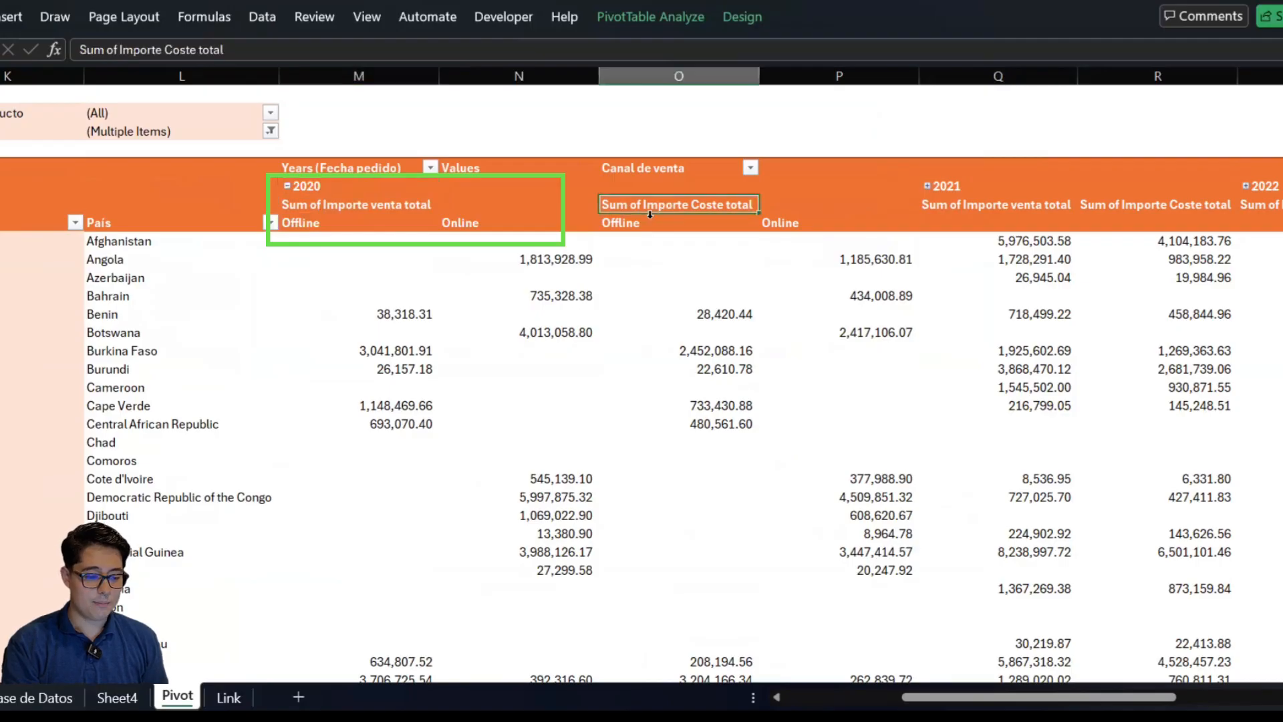
click(719, 217)
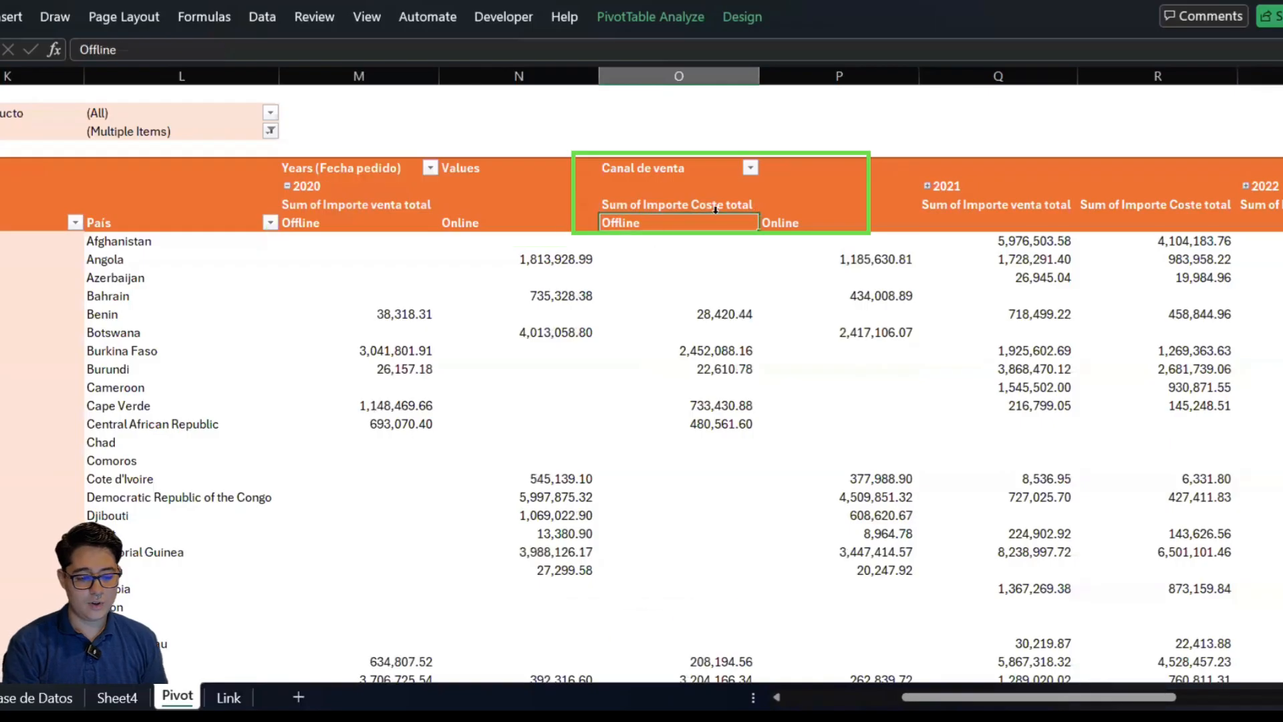
click(749, 213)
click(322, 187)
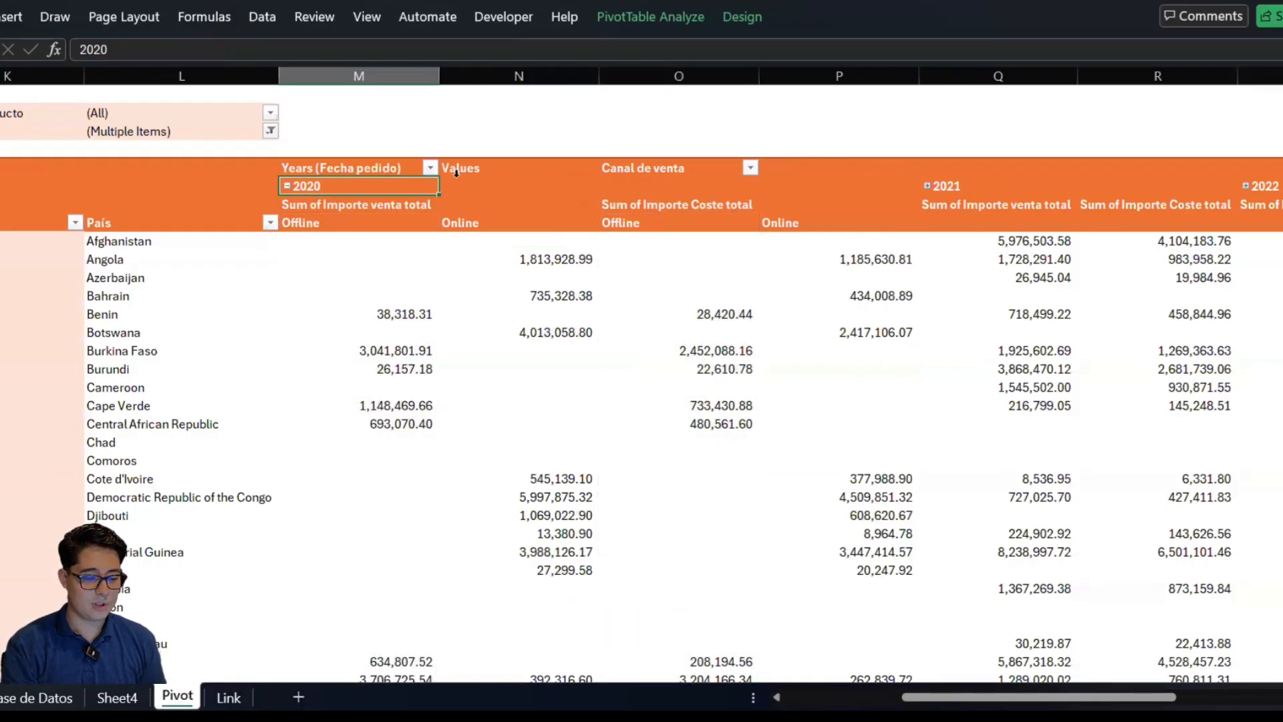
click(287, 186)
scroll(664, 197, up, 1)
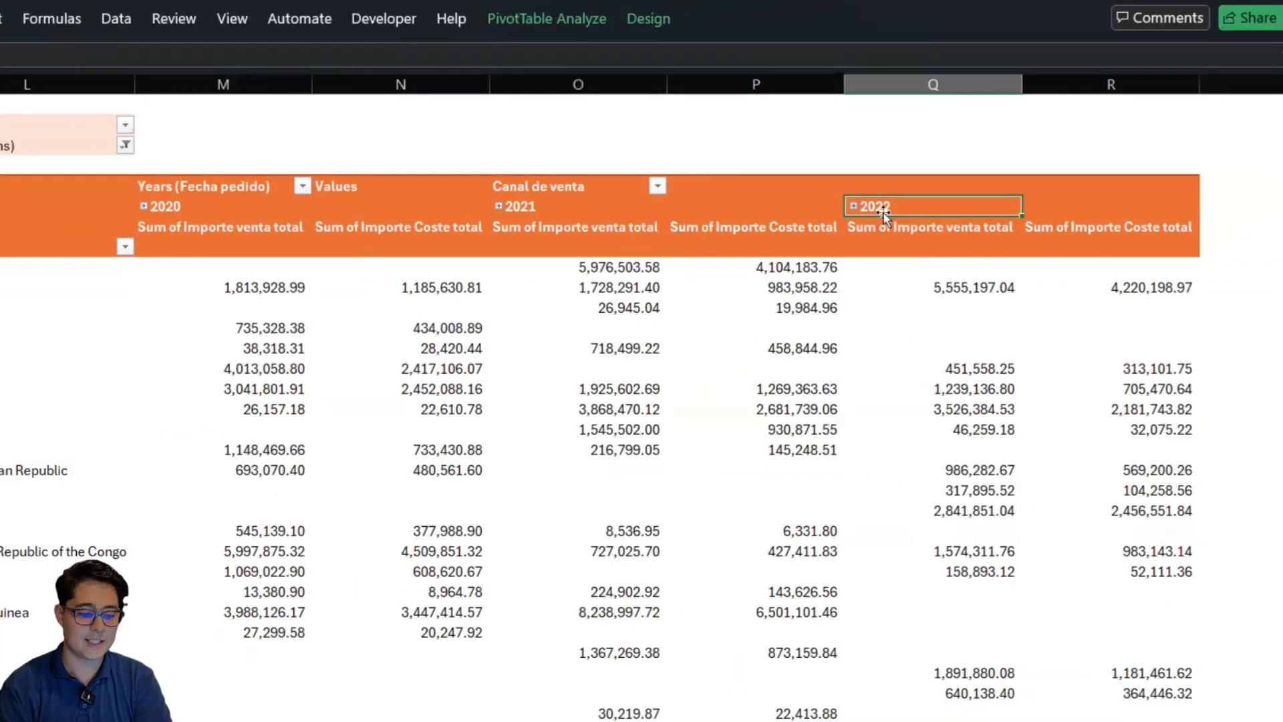
click(244, 206)
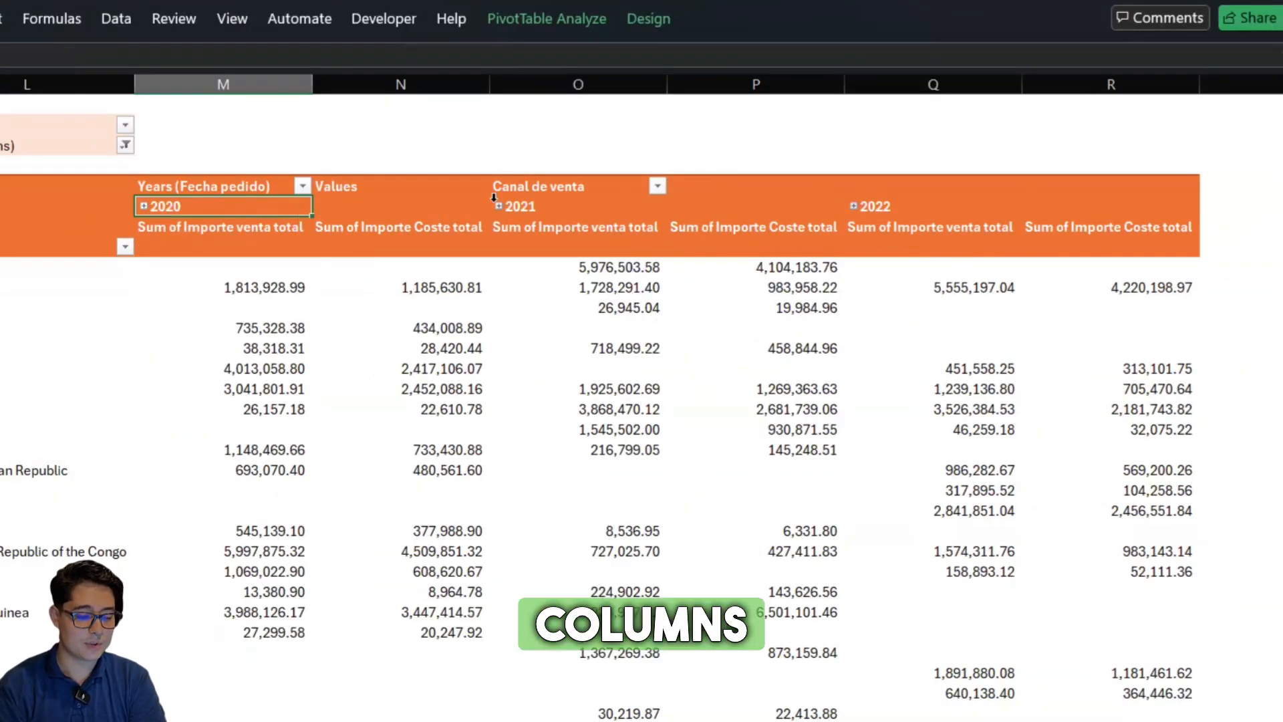
click(517, 206)
click(903, 206)
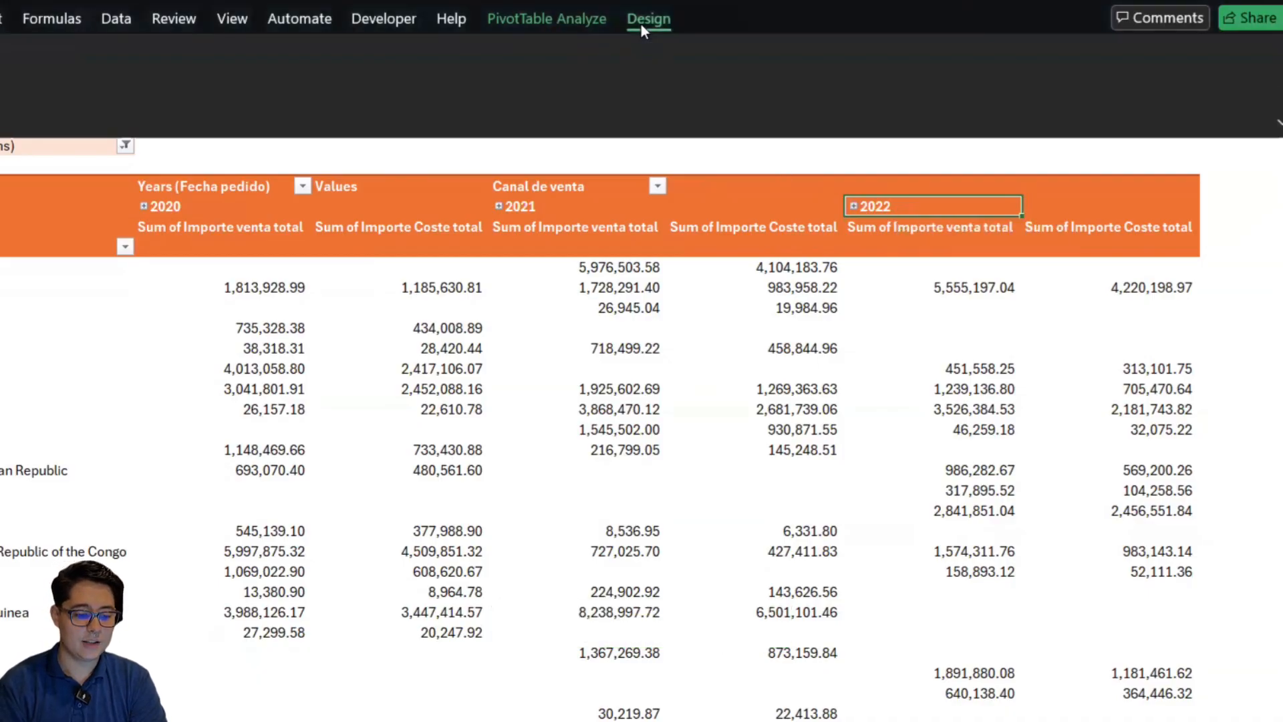
Move the Canal de venta field from the pivot table's columns to its rows, placed above Zona, and close the field list
click(575, 21)
click(1117, 89)
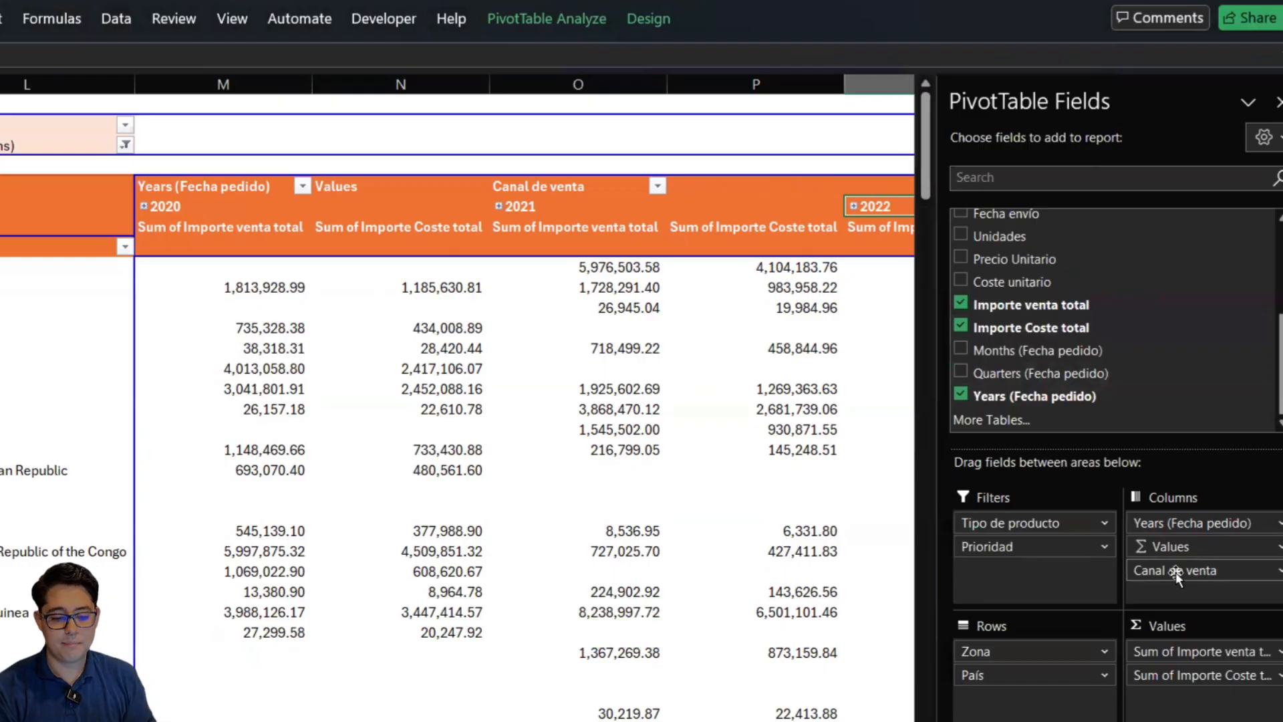
mouse_move(1187, 581)
mouse_down()
mouse_move(1202, 571)
mouse_move(1065, 647)
mouse_up()
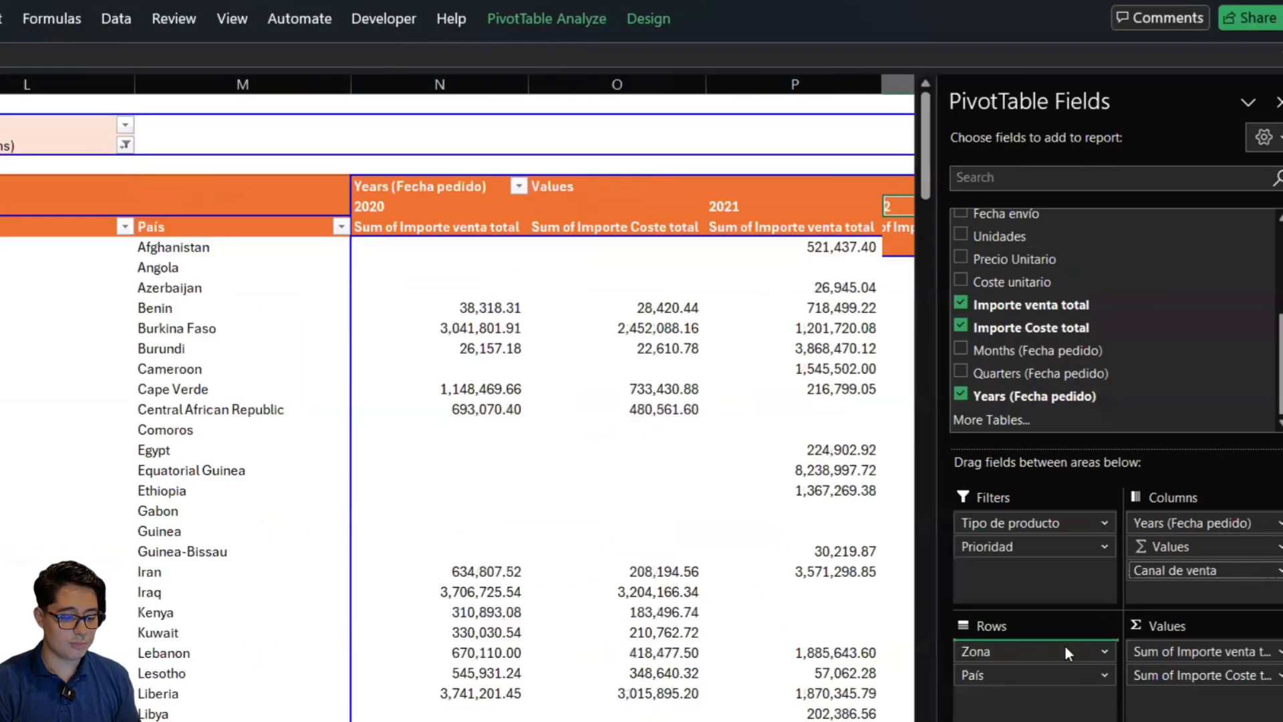
click(528, 464)
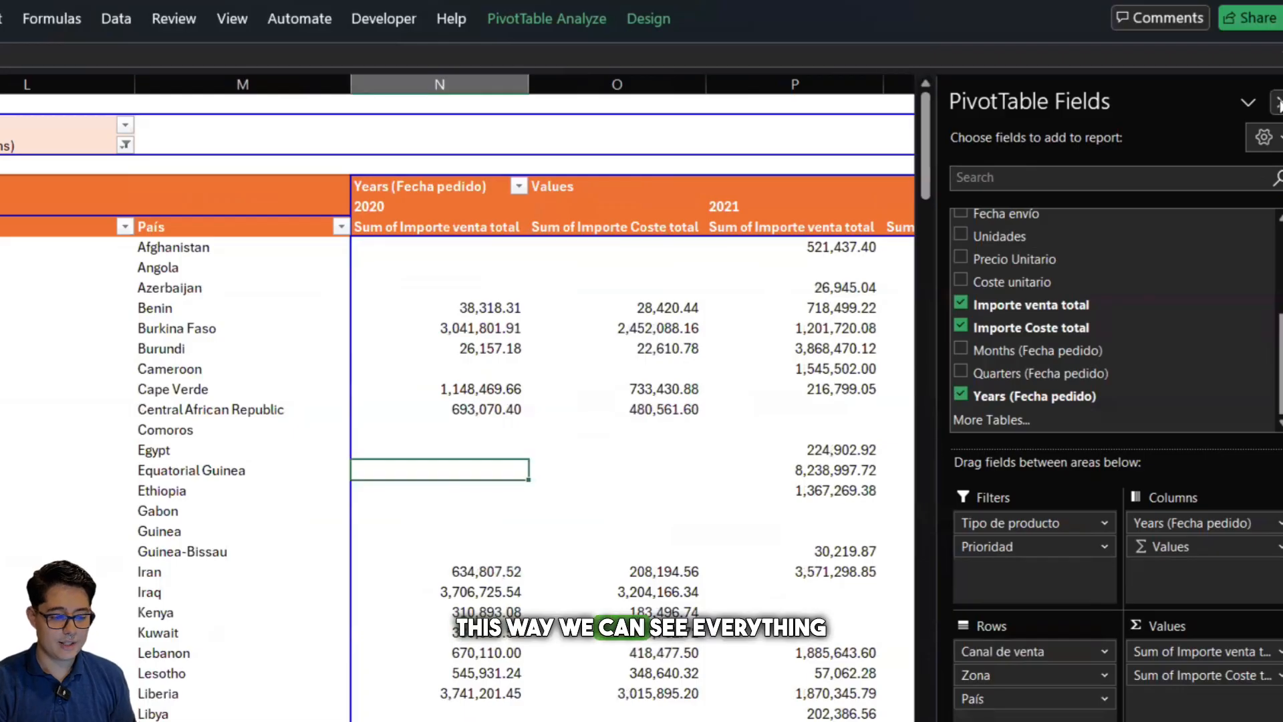
click(1279, 104)
Examine the Offline channel rows alongside the sales and cost columns for each year
click(159, 293)
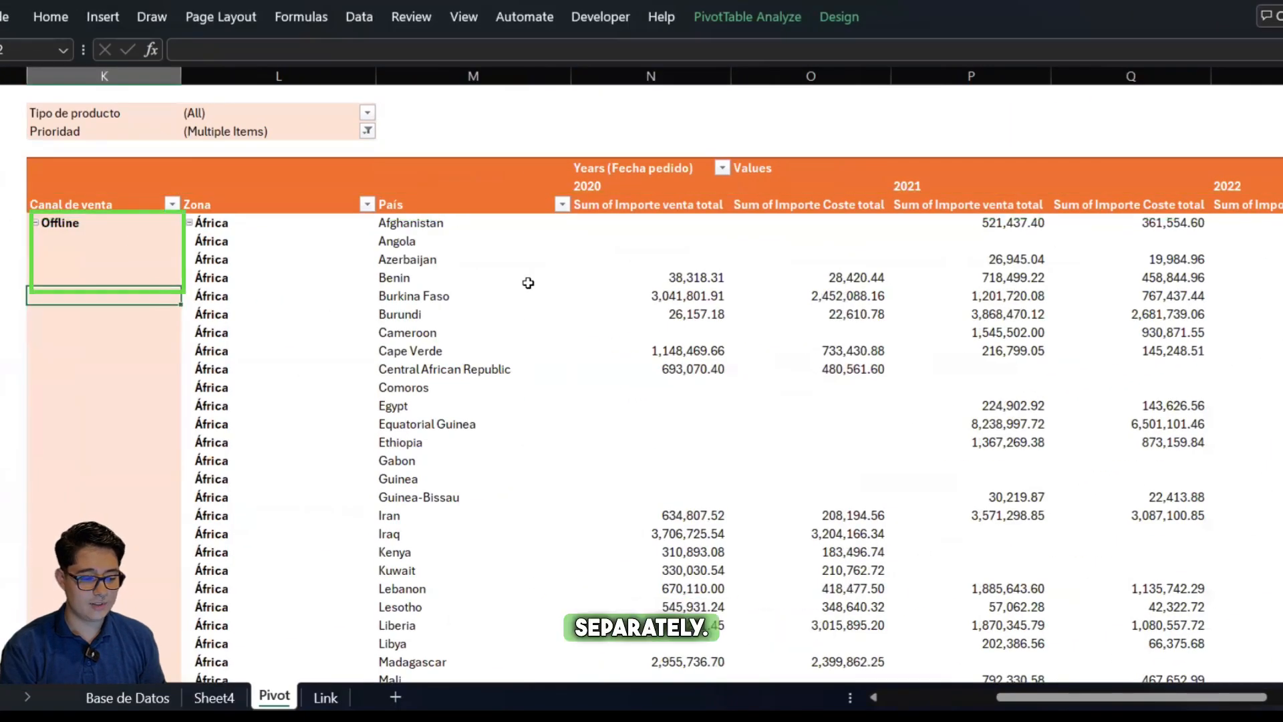
scroll(548, 288, right, 2)
click(563, 186)
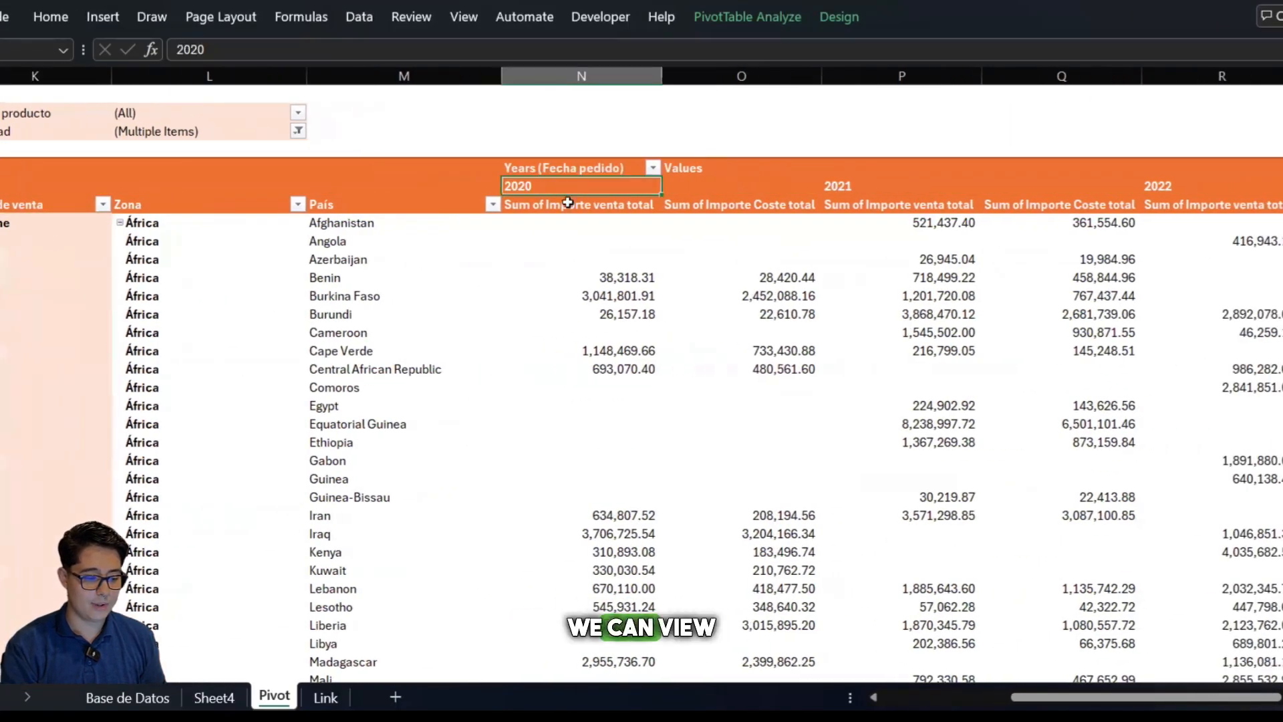
click(569, 205)
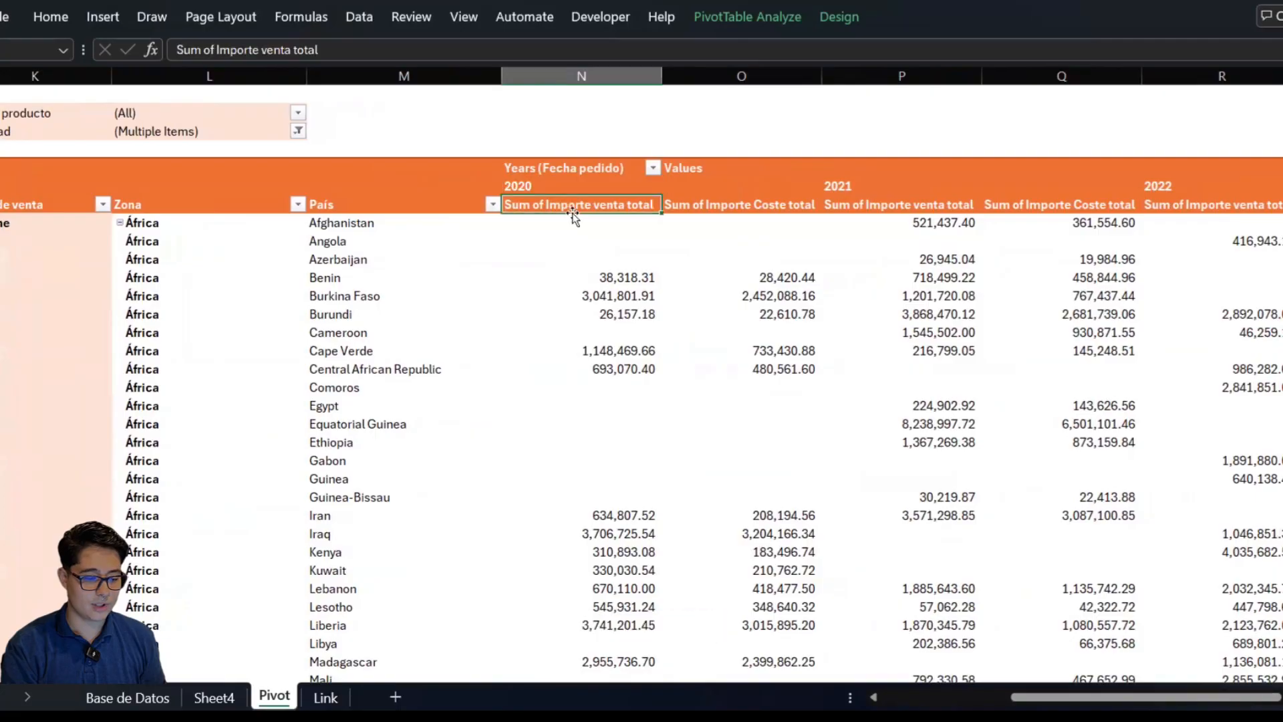
click(739, 209)
click(562, 187)
click(874, 204)
scroll(1037, 221, right, 3)
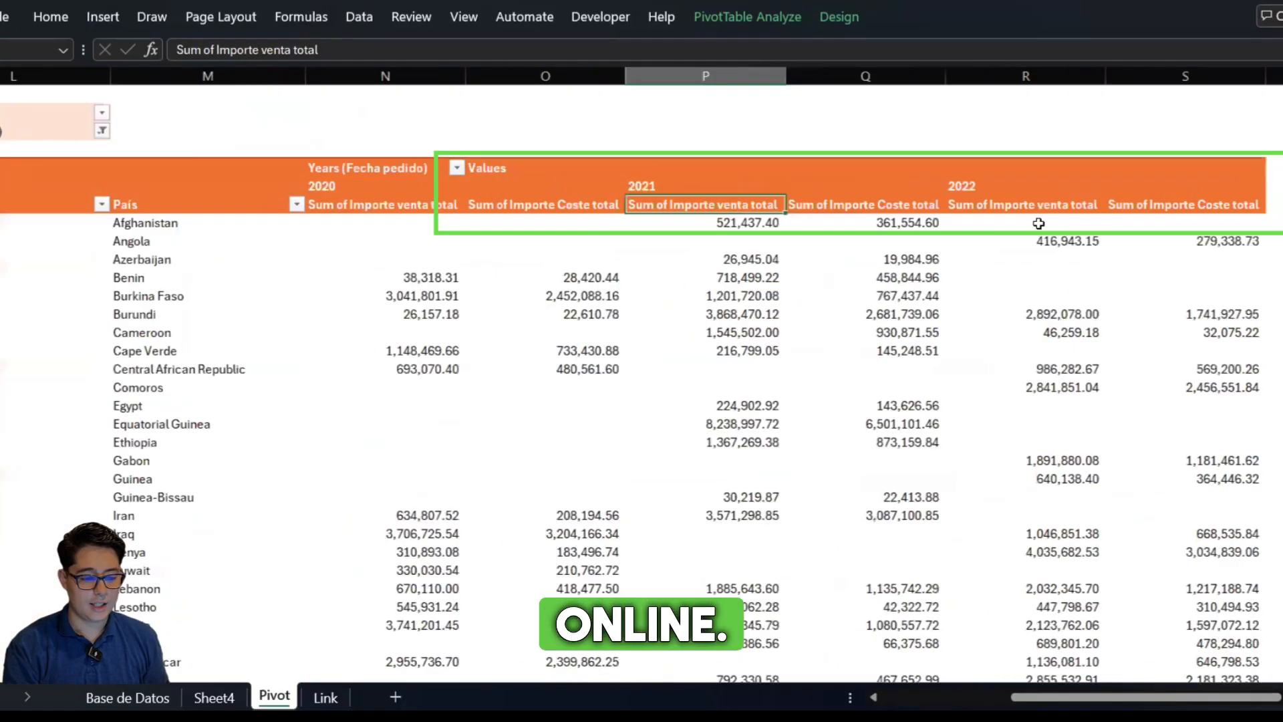
Compare where the Offline and Online sections of the Canal de venta column begin in the pivot table
scroll(409, 261, left, 5)
scroll(192, 323, down, 1)
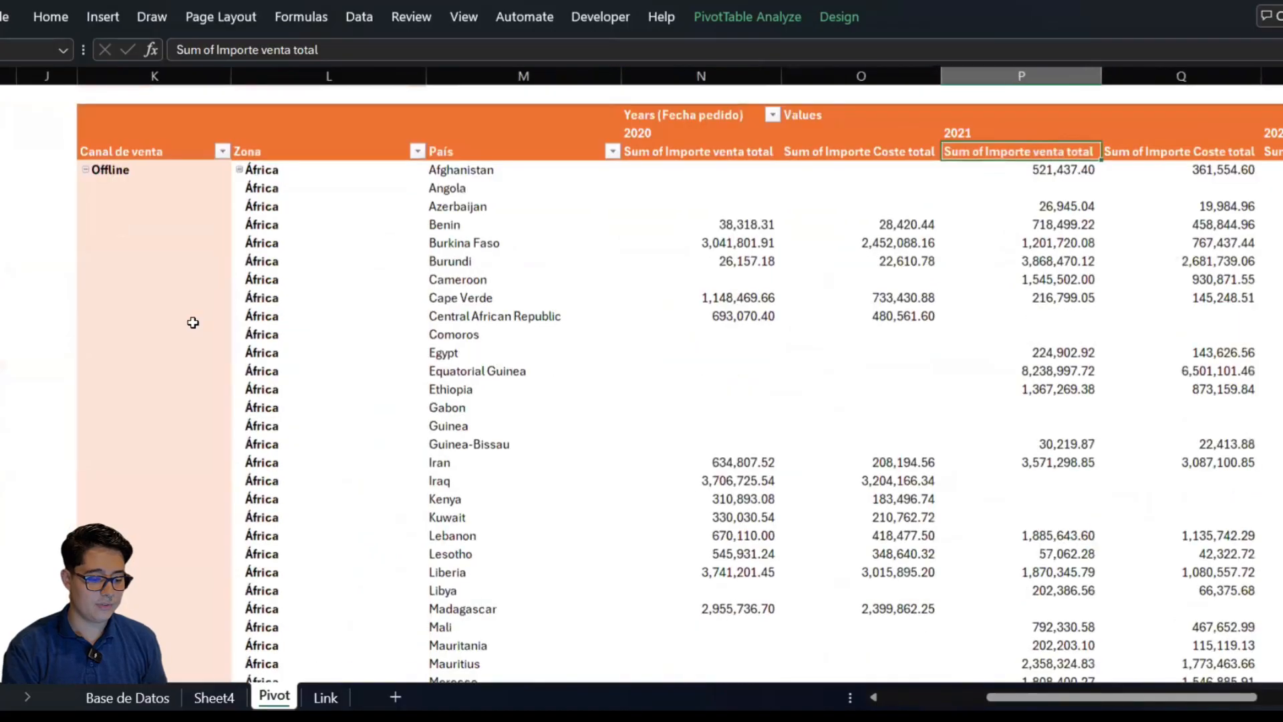
scroll(193, 323, down, 15)
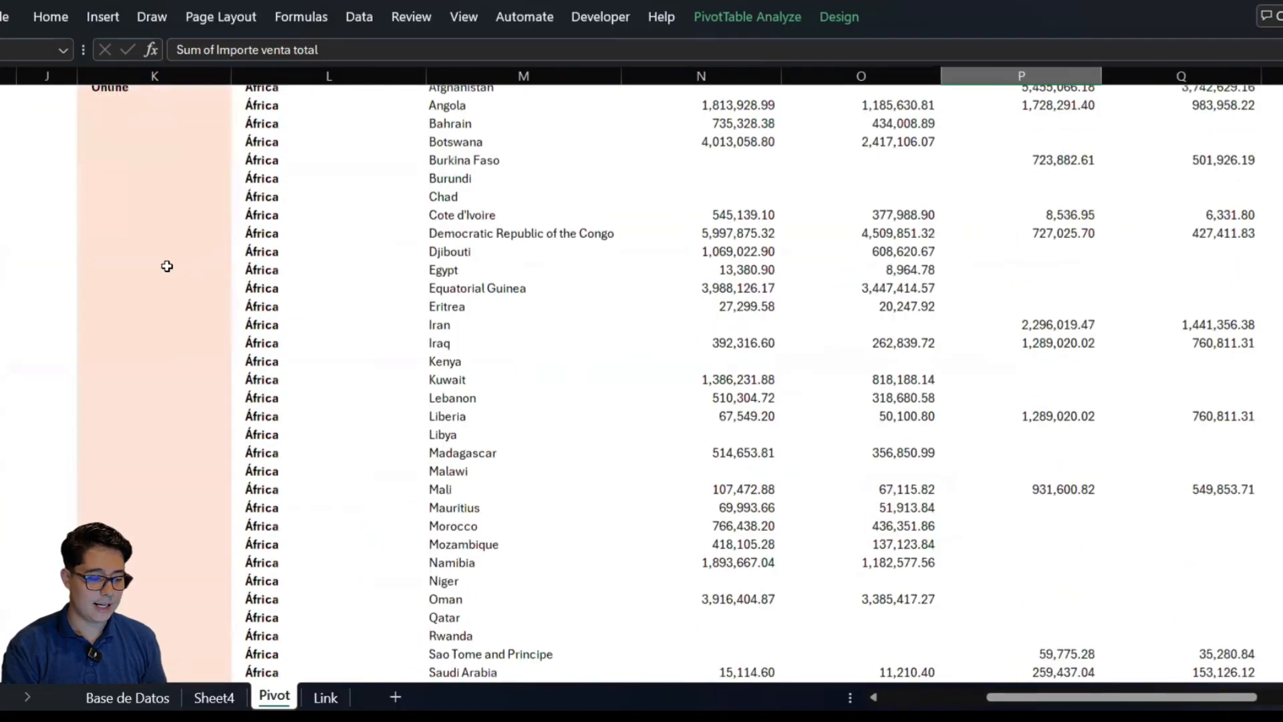
scroll(167, 266, up, 6)
click(167, 266)
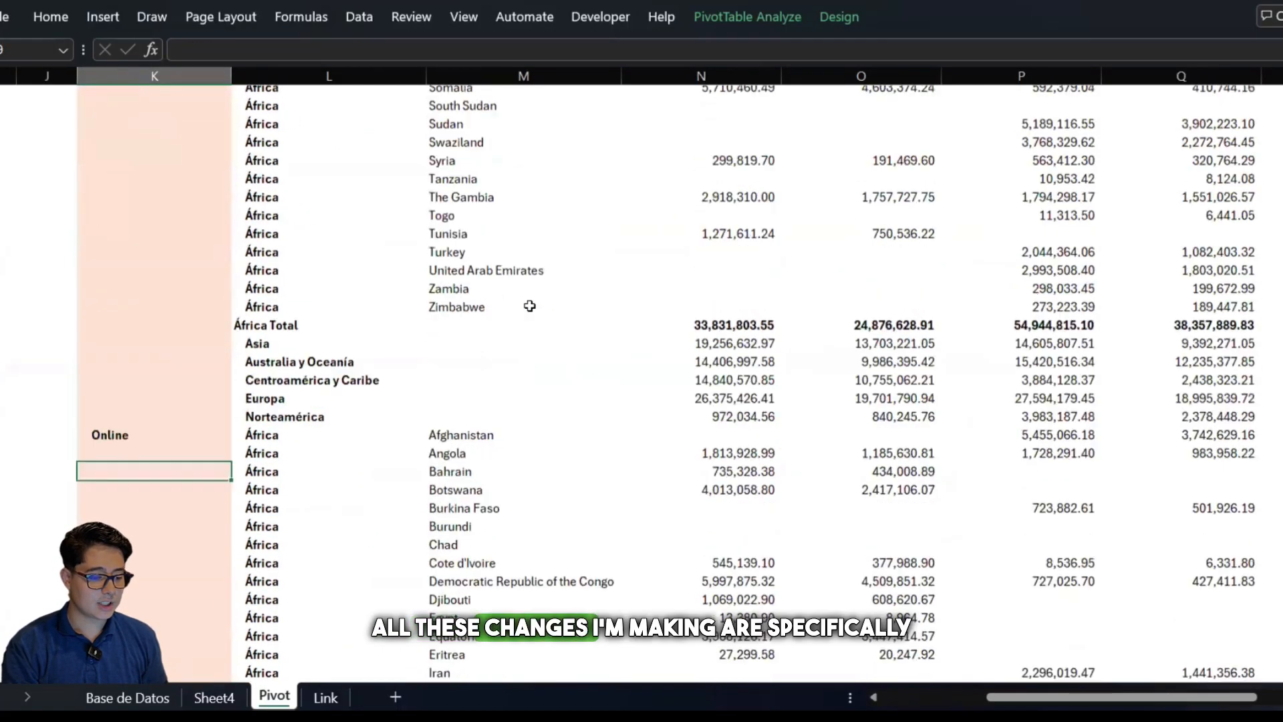
scroll(529, 305, up, 5)
scroll(529, 305, up, 4)
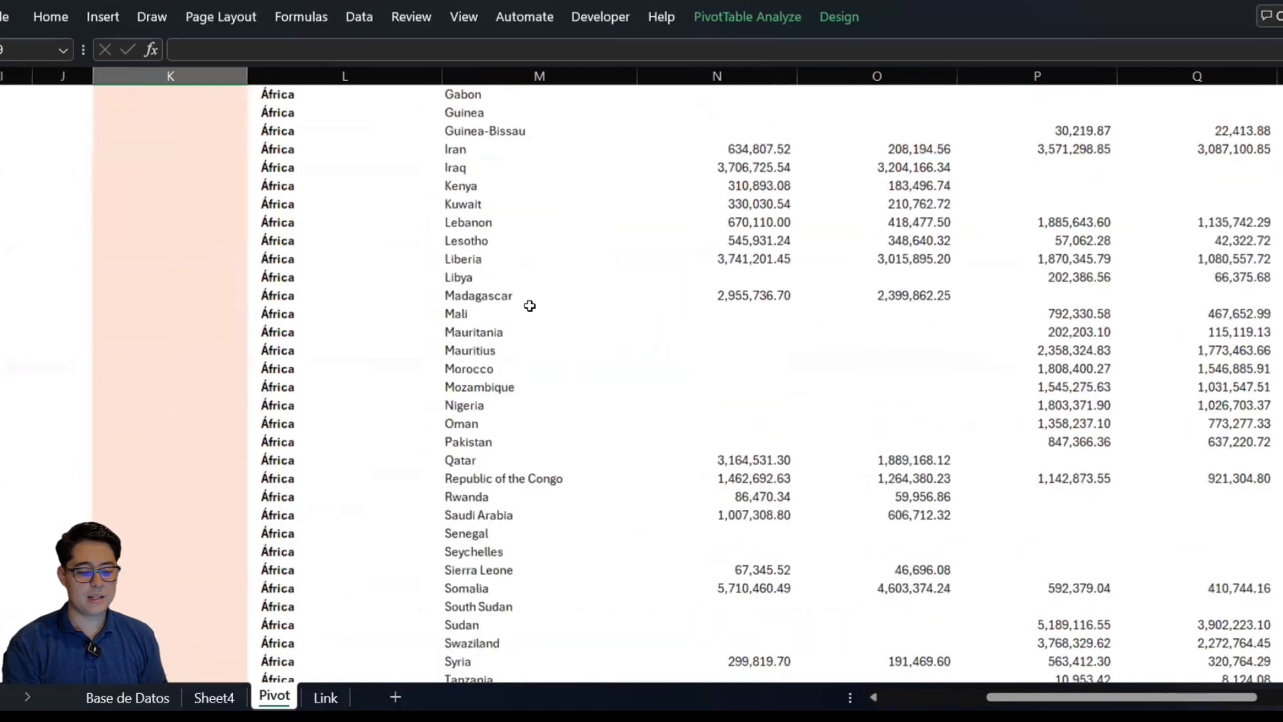
scroll(530, 305, up, 7)
scroll(529, 305, right, 2)
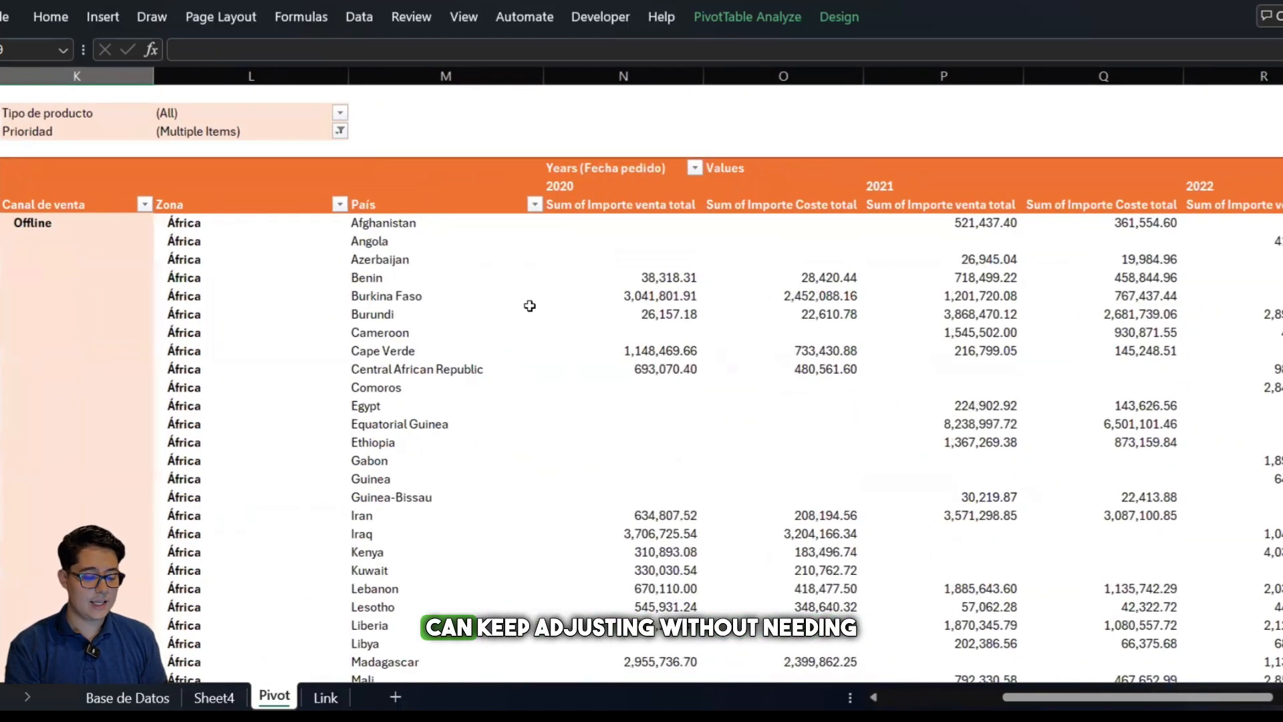
Locate the África Total subtotal row at the end of the Offline channel's África countries
scroll(529, 306, down, 1)
scroll(530, 305, down, 1)
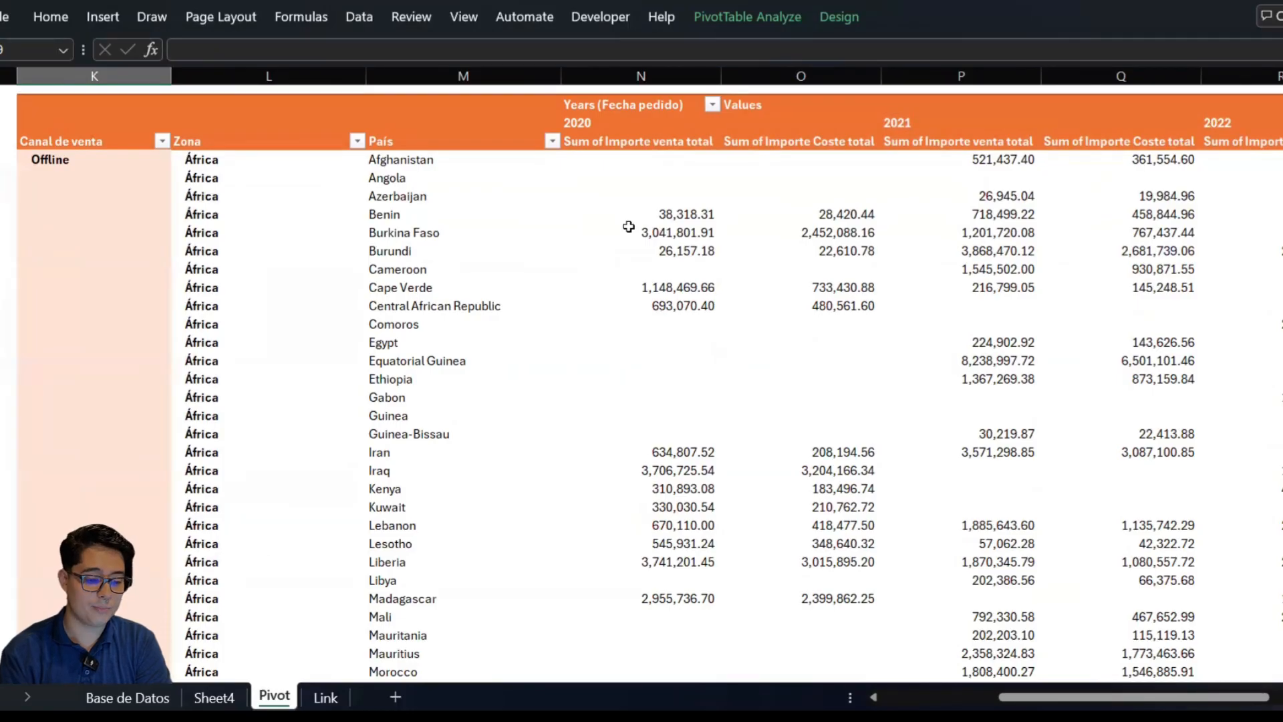
scroll(698, 260, down, 12)
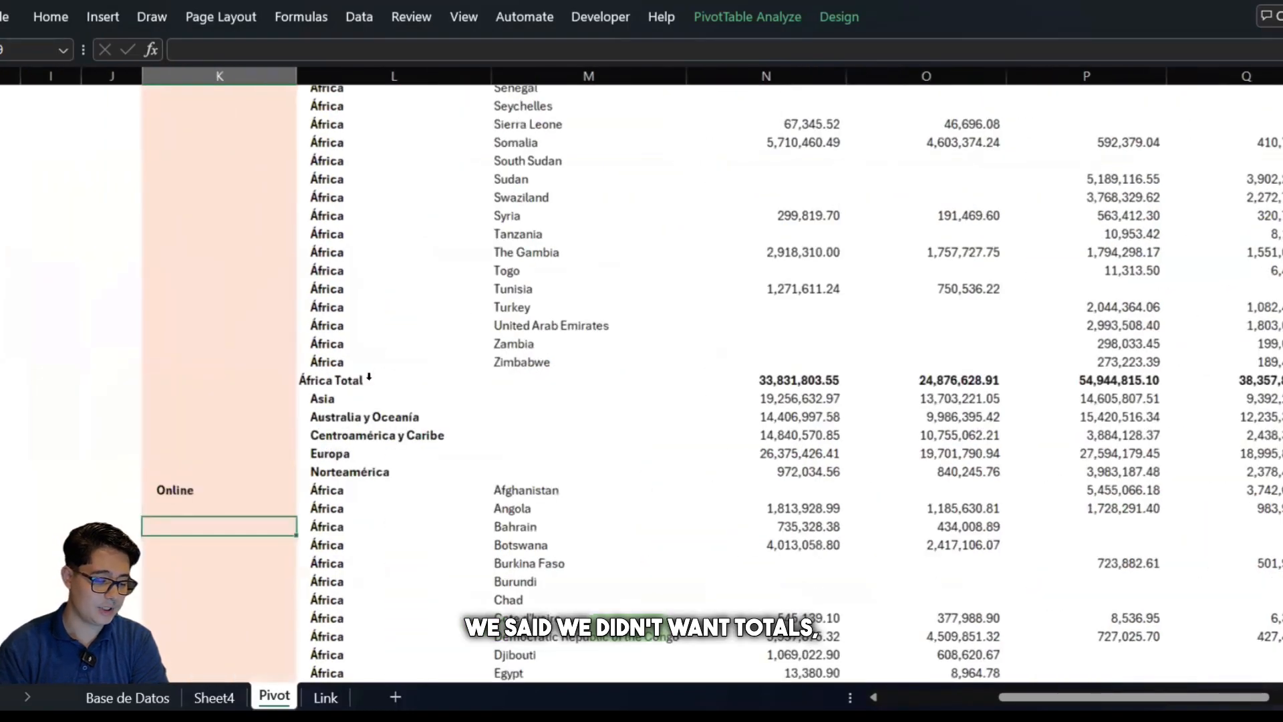
click(369, 378)
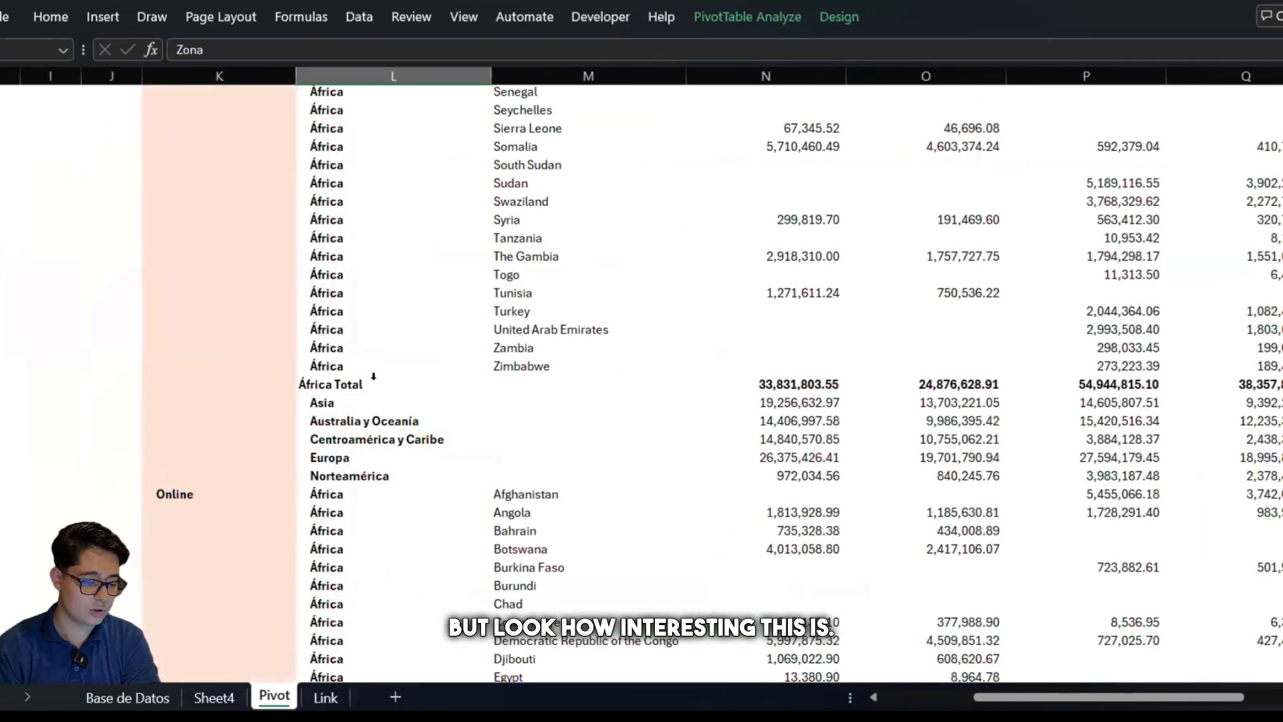
click(376, 380)
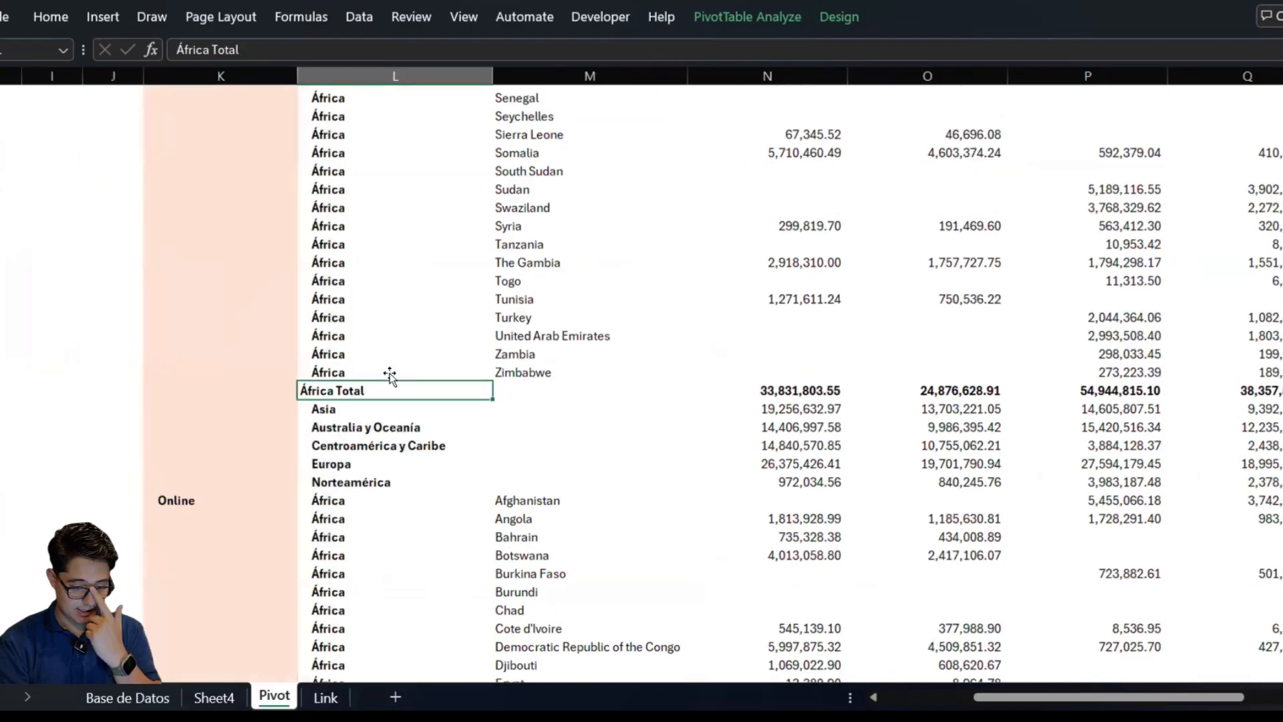
scroll(390, 375, down, 2)
click(361, 357)
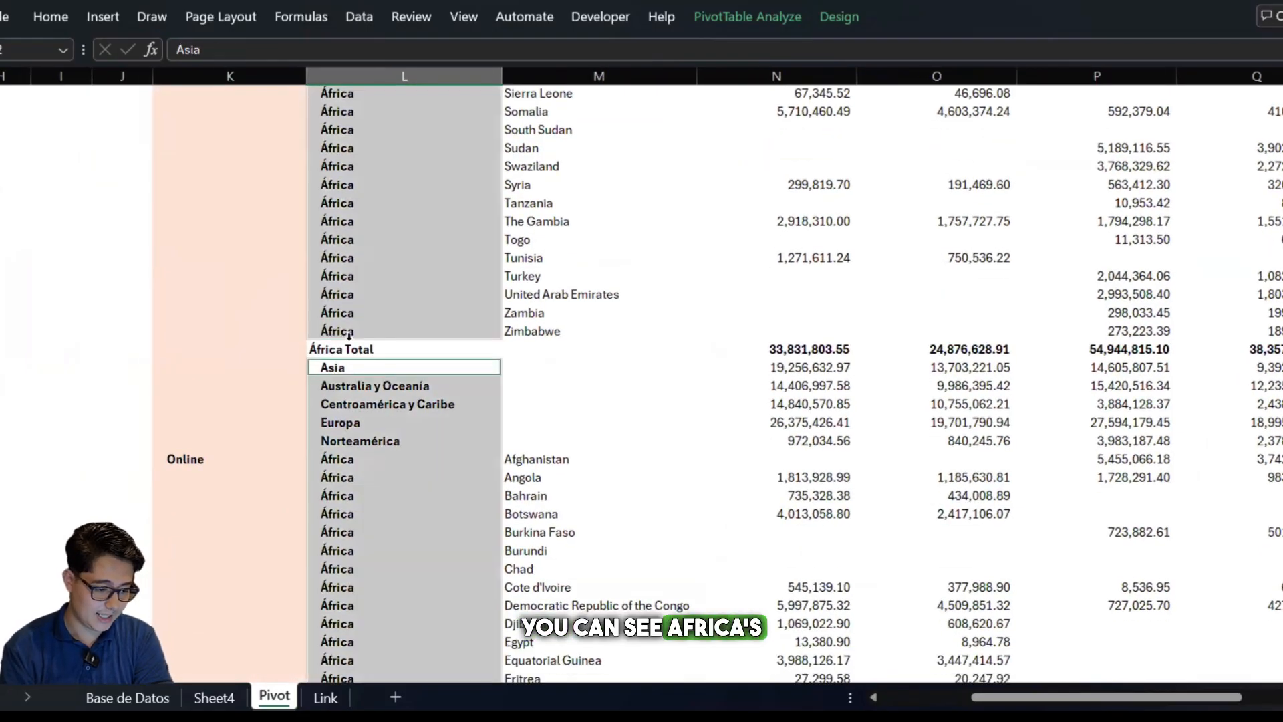
Inspect the País cells beside Asia, Australia y Oceanía, Centroamérica y Caribe, Europa and Norteamérica for missing country details
scroll(392, 329, up, 15)
scroll(392, 329, down, 17)
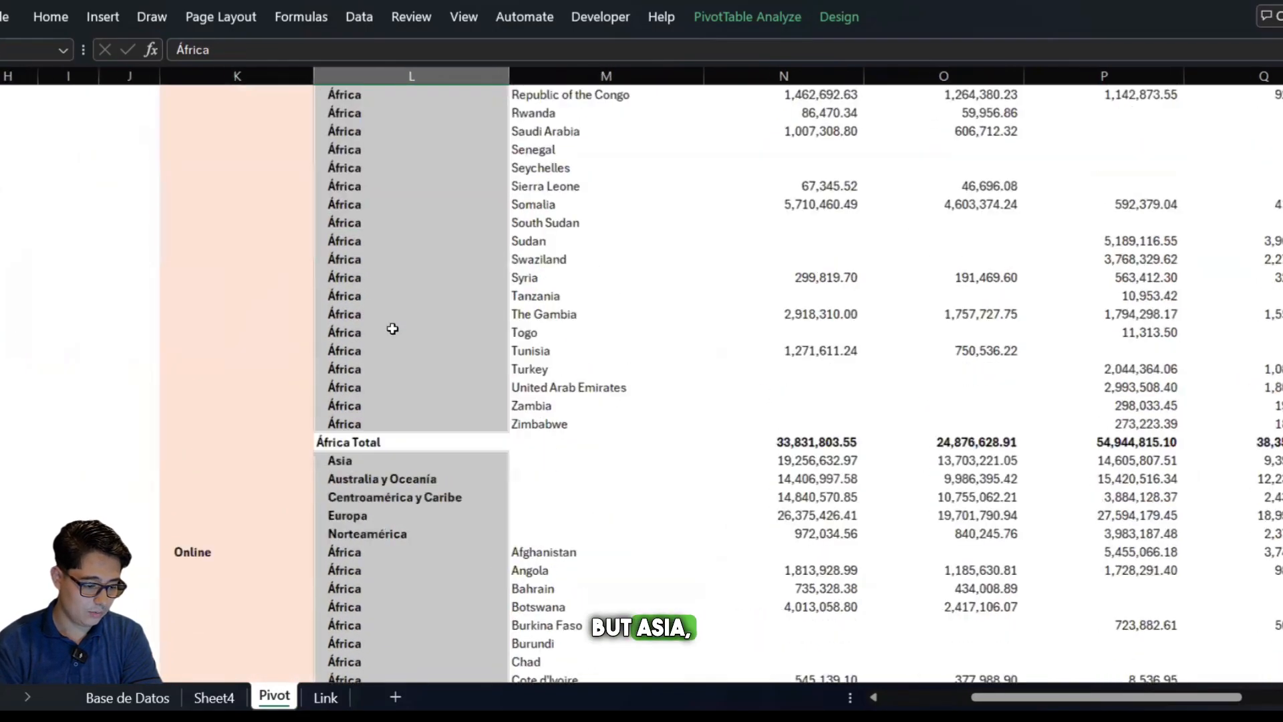
key(Down)
key(Down)
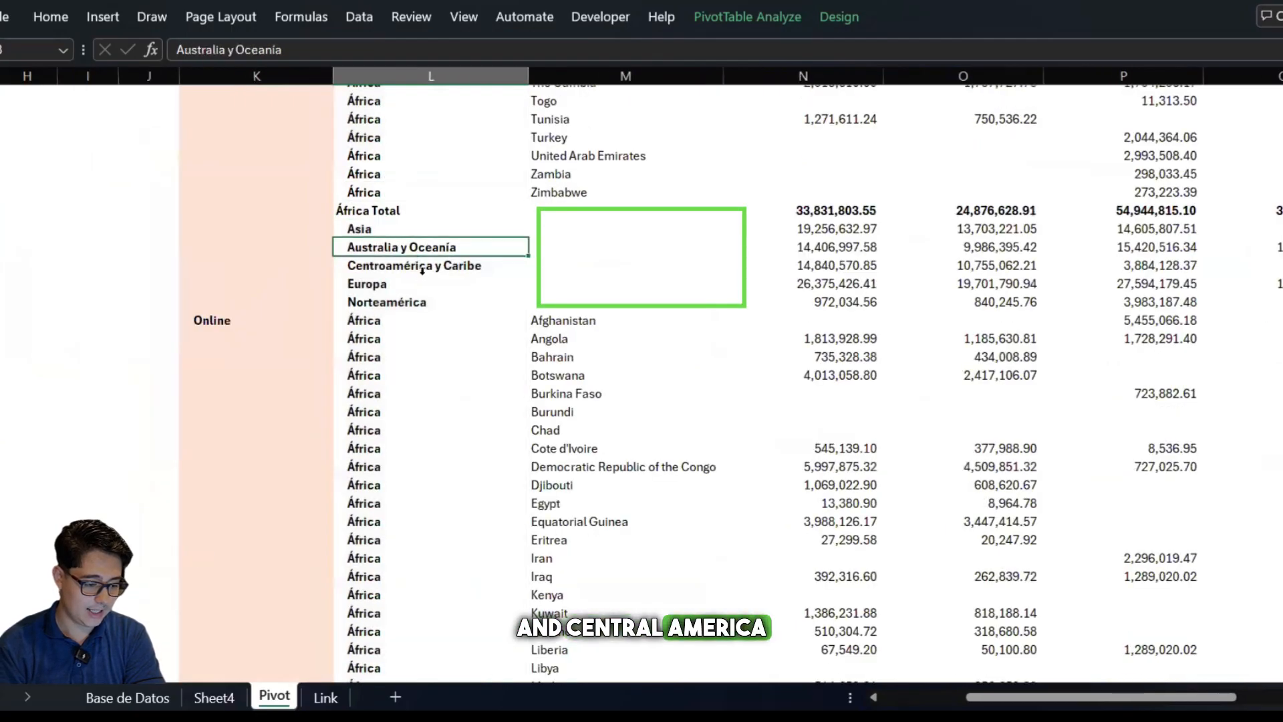
key(Down)
key(Down)
scroll(481, 325, right, 2)
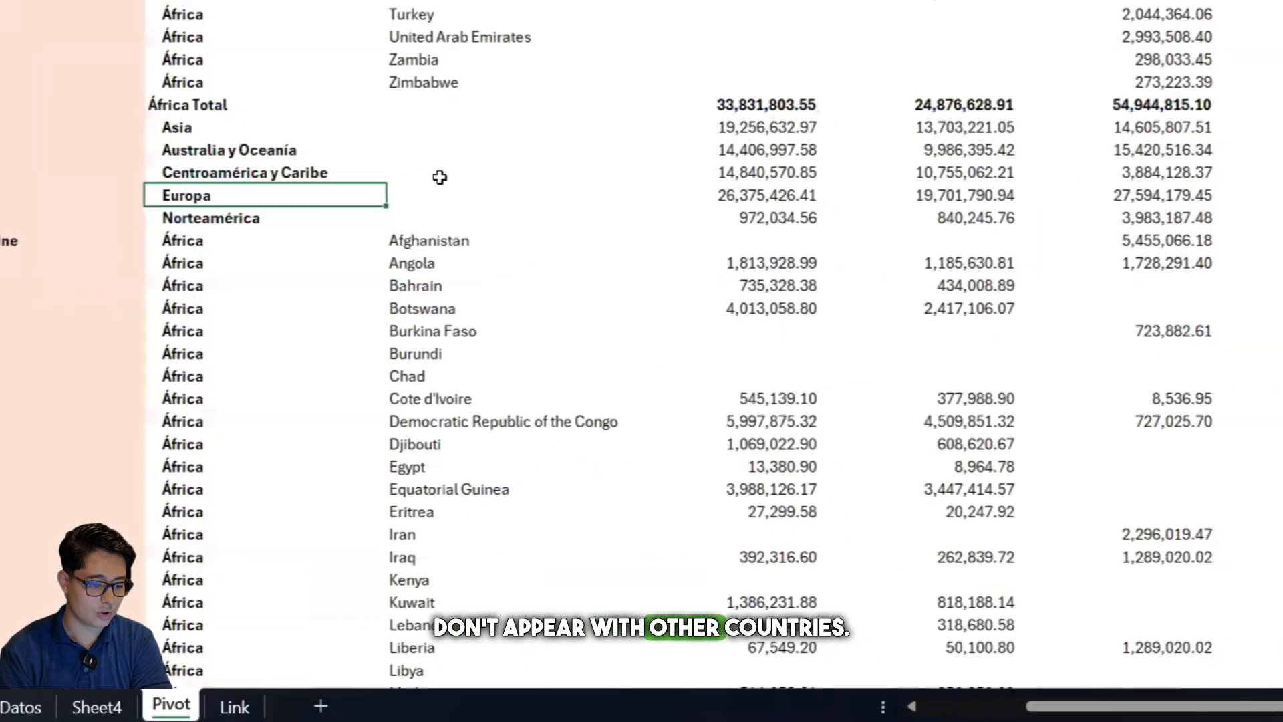
key(Down)
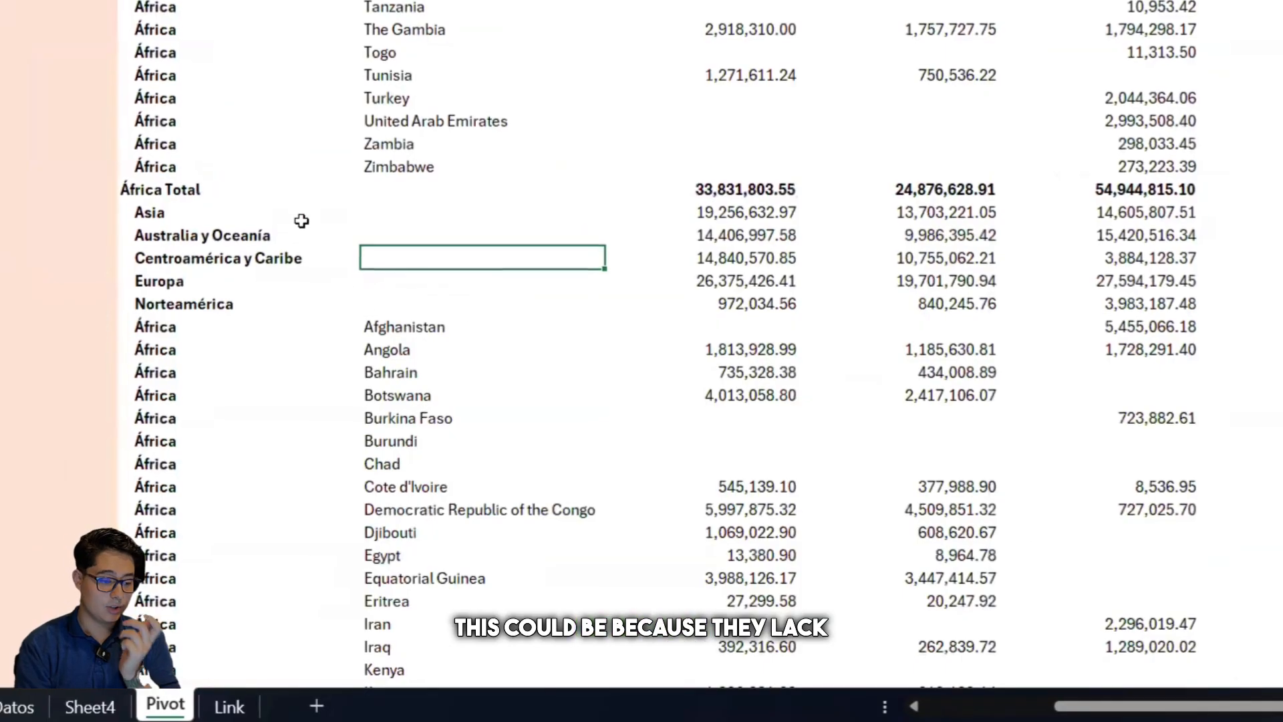
click(294, 212)
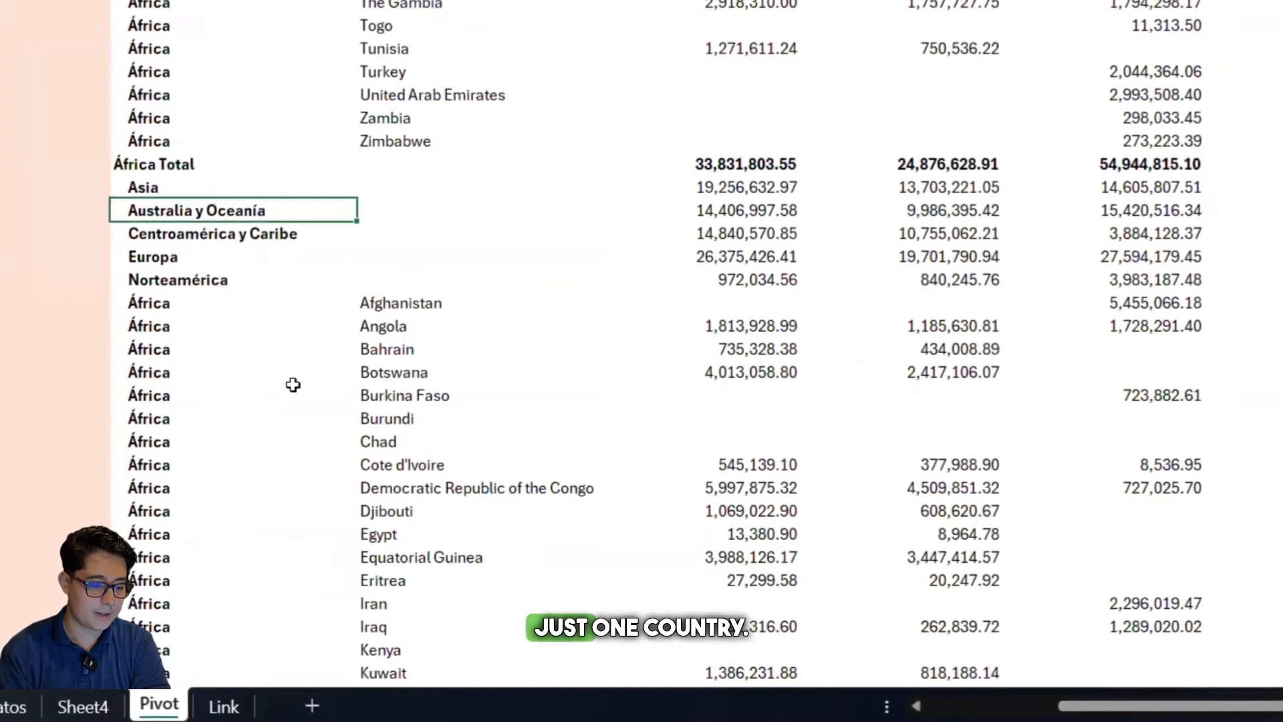
Remove the subtotals for the Zona field from the pivot table
scroll(292, 384, up, 6)
scroll(290, 383, up, 10)
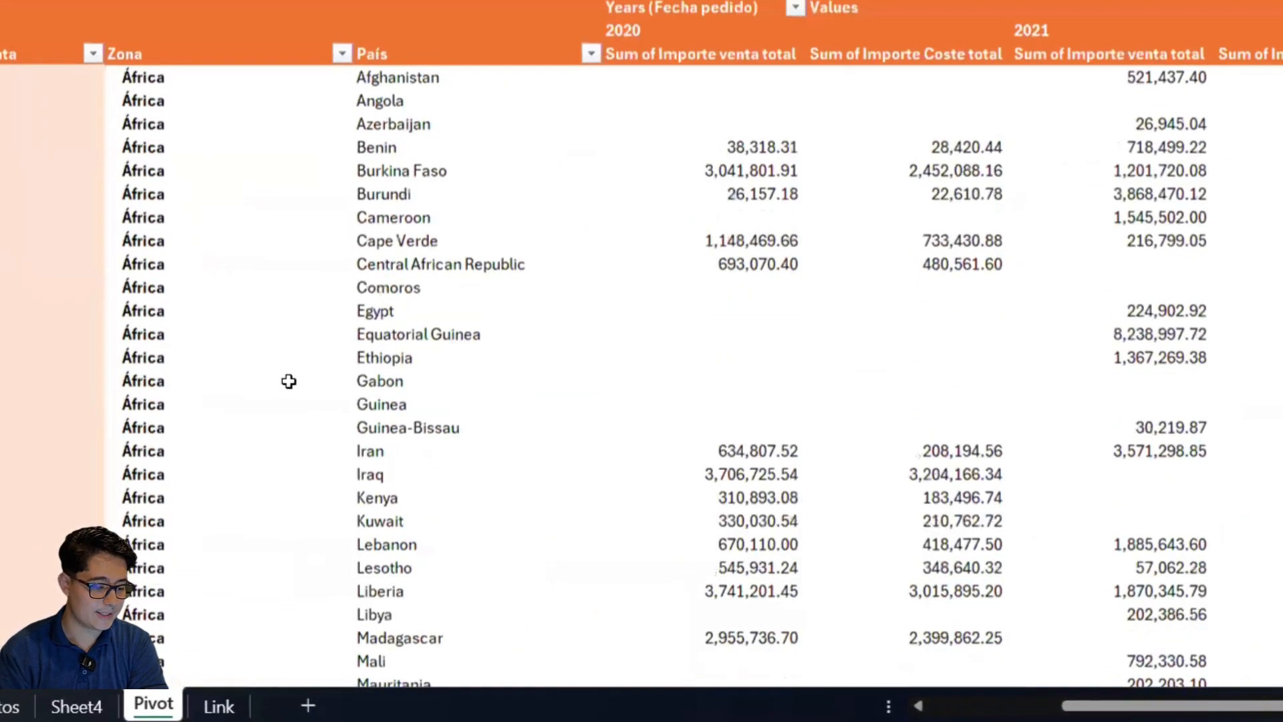
scroll(290, 383, up, 1)
scroll(290, 383, down, 18)
scroll(286, 379, up, 3)
right_click(211, 133)
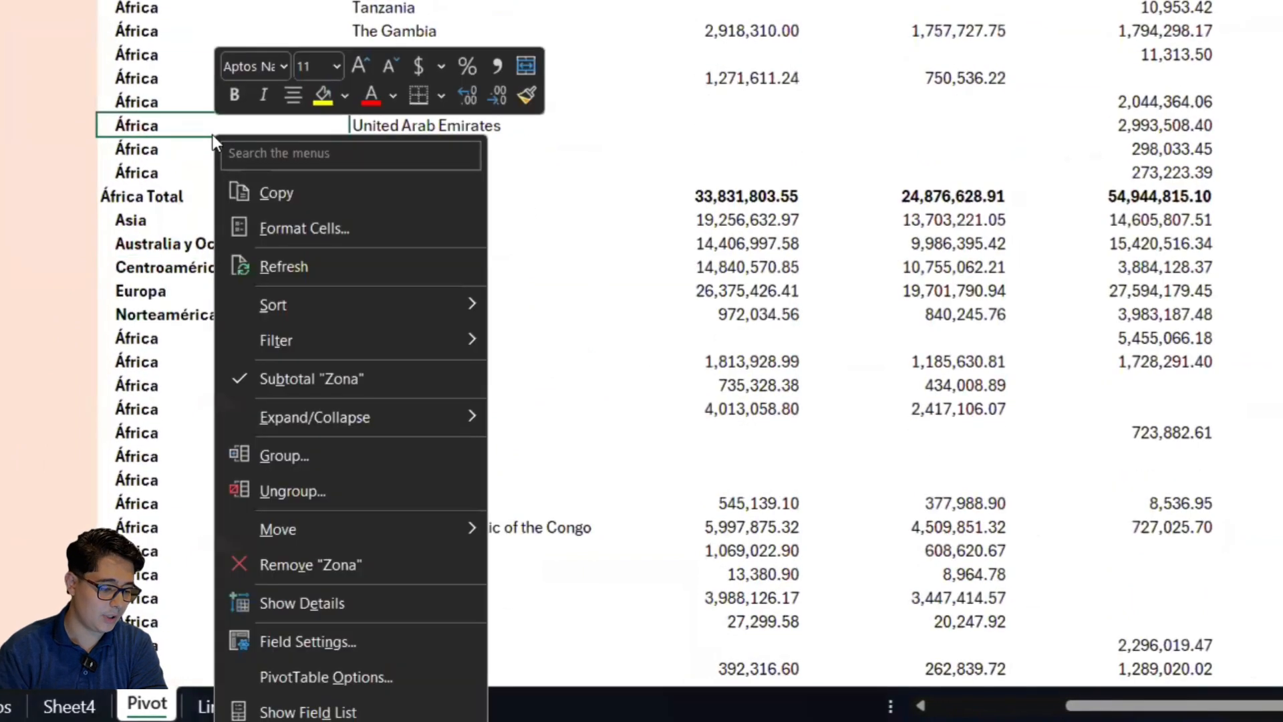
click(332, 374)
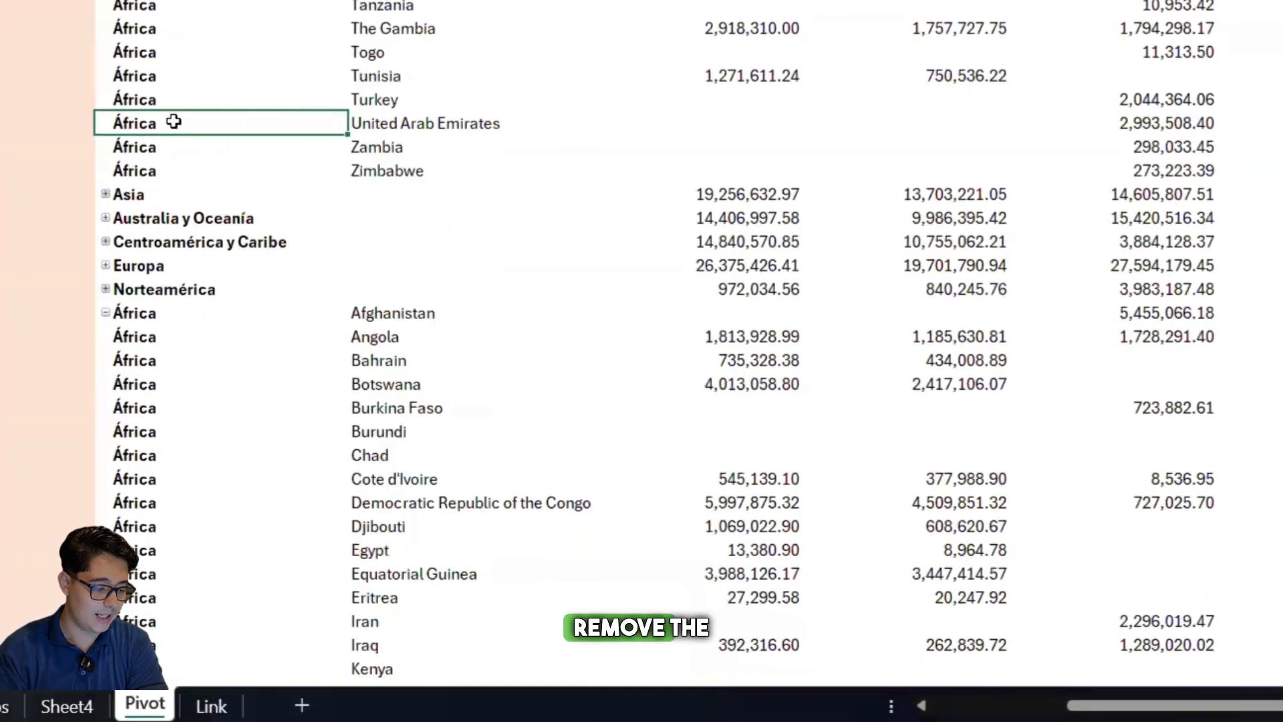
right_click(177, 67)
click(285, 311)
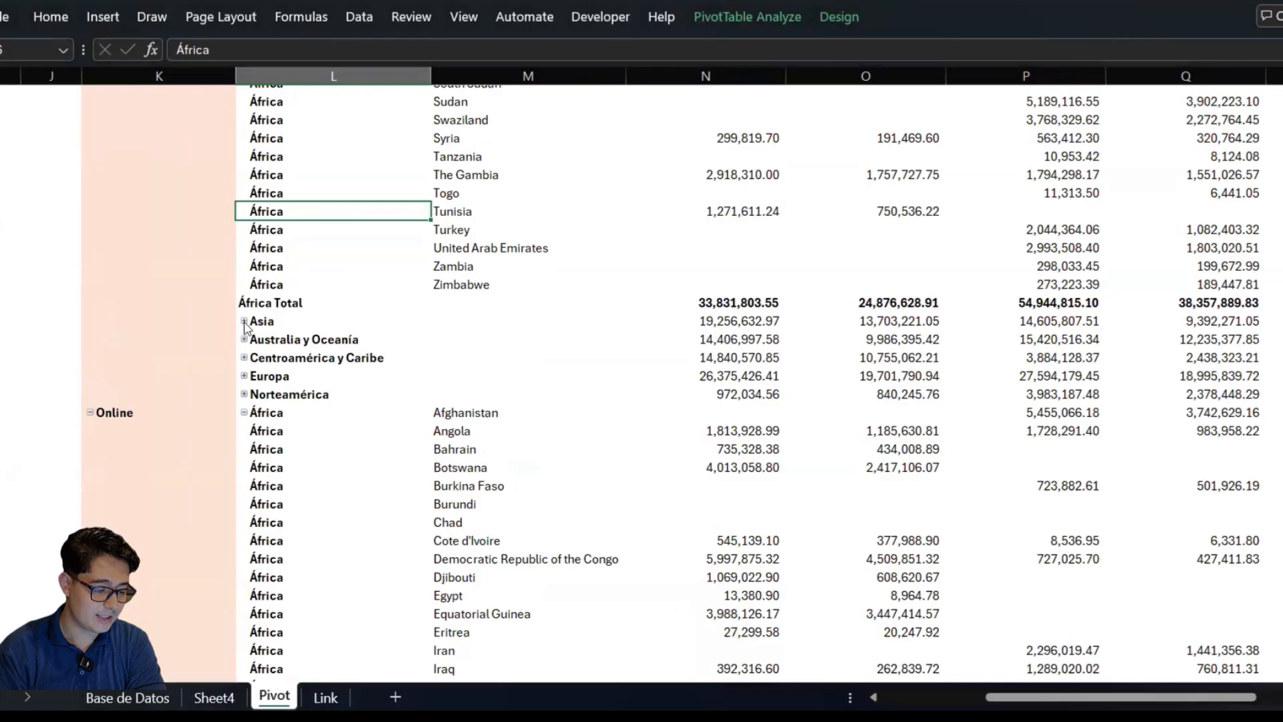
Expand the Asia zone under the Offline channel to list its countries
click(271, 324)
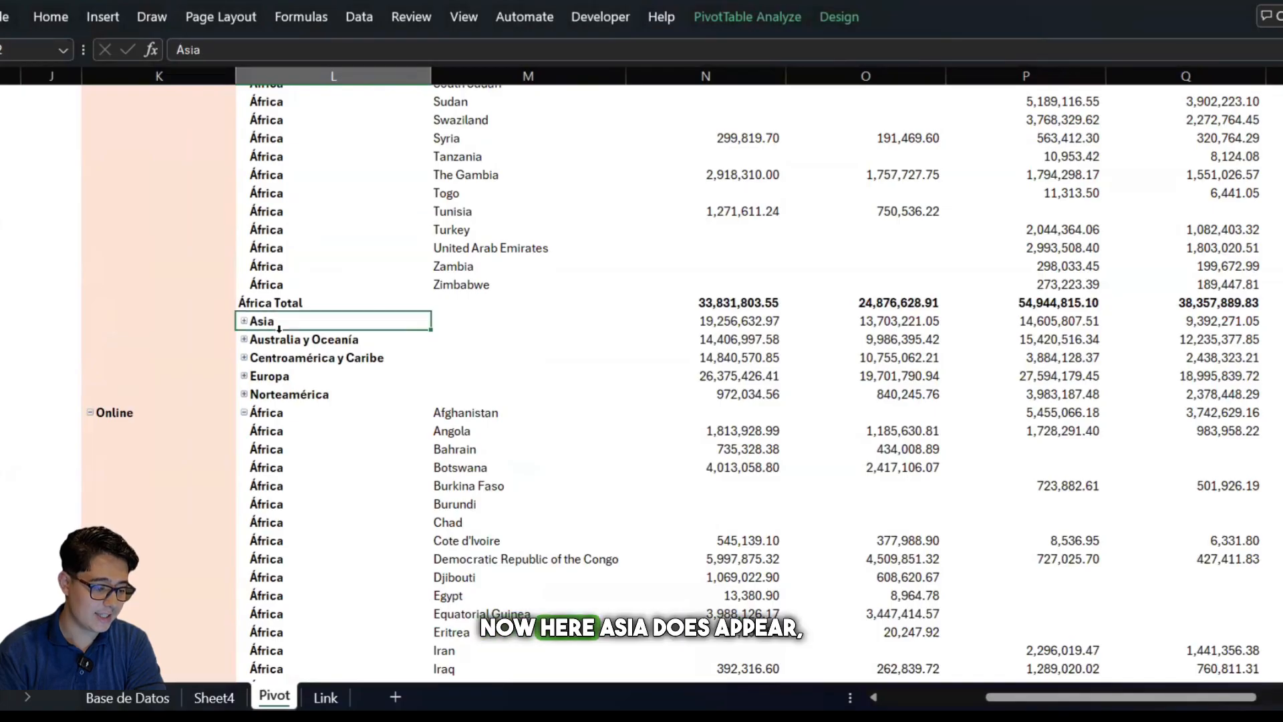
click(288, 342)
click(288, 375)
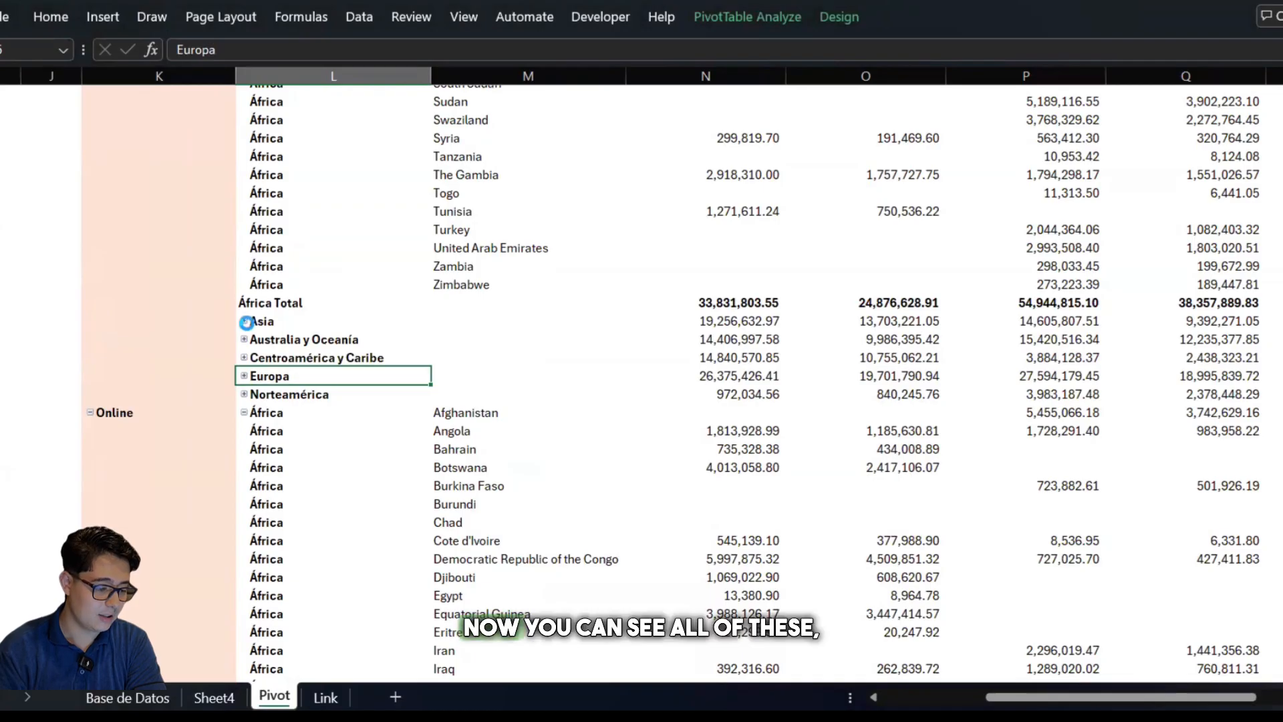
click(244, 321)
Expand the Australia y Oceanía zone under the Offline channel to list its countries
scroll(347, 379, down, 7)
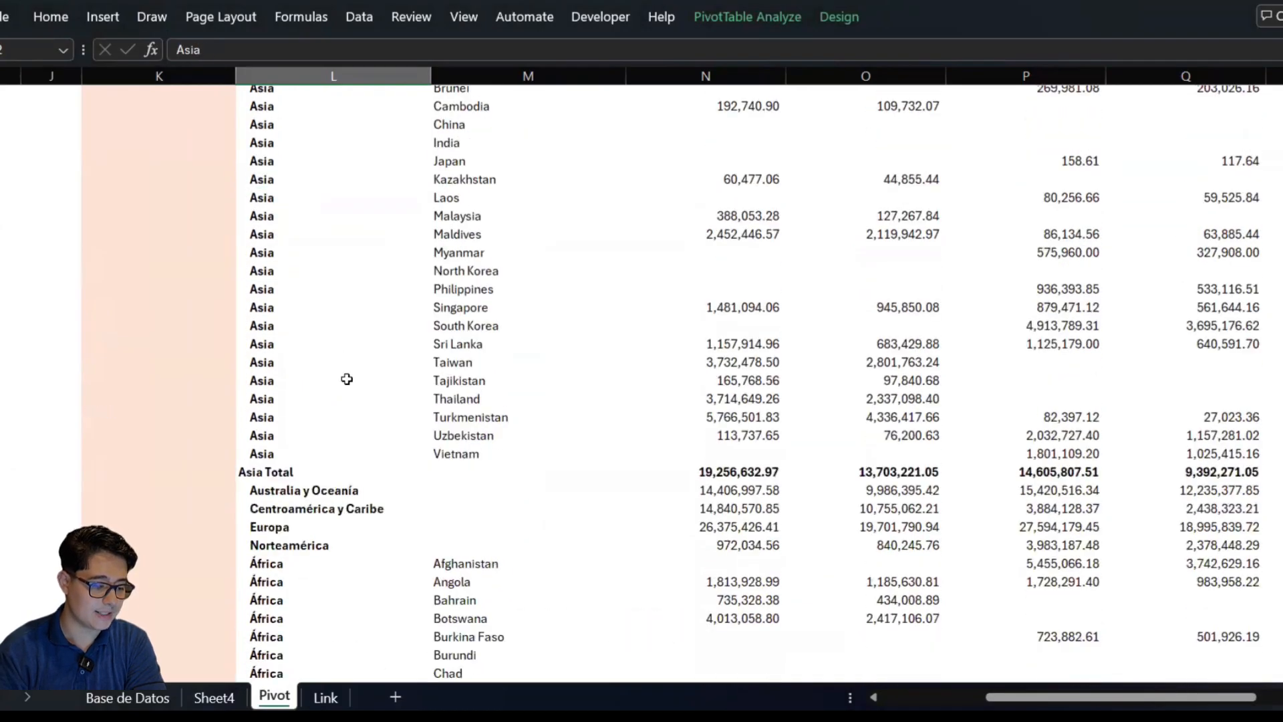
click(281, 397)
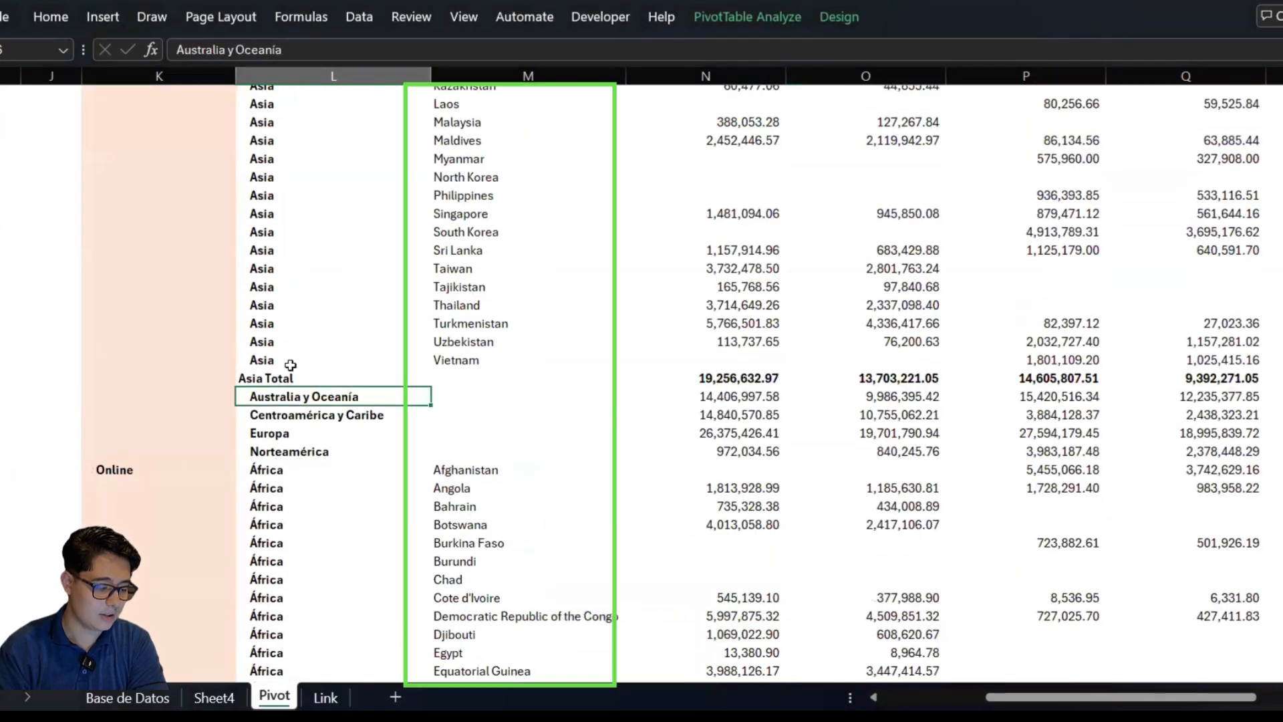
scroll(287, 361, down, 1)
click(245, 325)
Expand the Centroamérica y Caribe zone under the Offline channel to list its countries
scroll(260, 471, down, 2)
scroll(260, 471, left, 1)
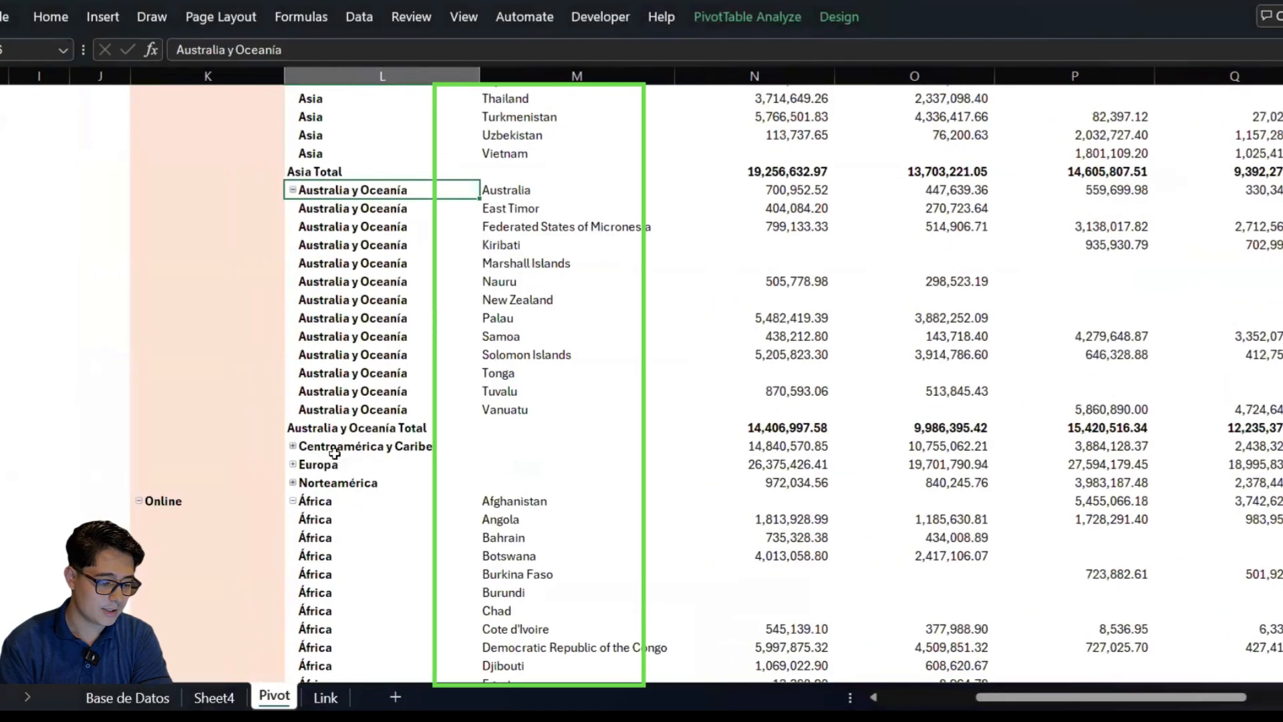
scroll(321, 428, down, 1)
scroll(321, 427, left, 1)
click(310, 398)
Expand the Norteamérica zone under the Offline channel and check the countries listed in its País cells
scroll(311, 401, down, 1)
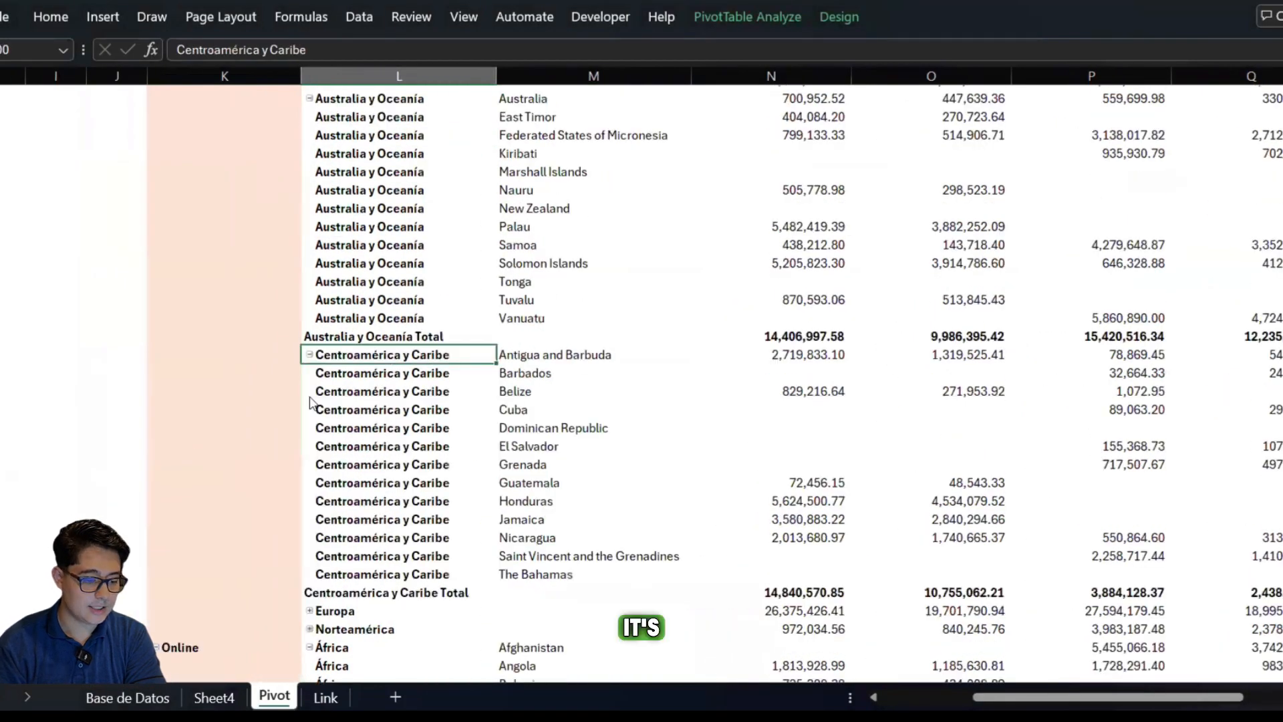
scroll(431, 304, up, 15)
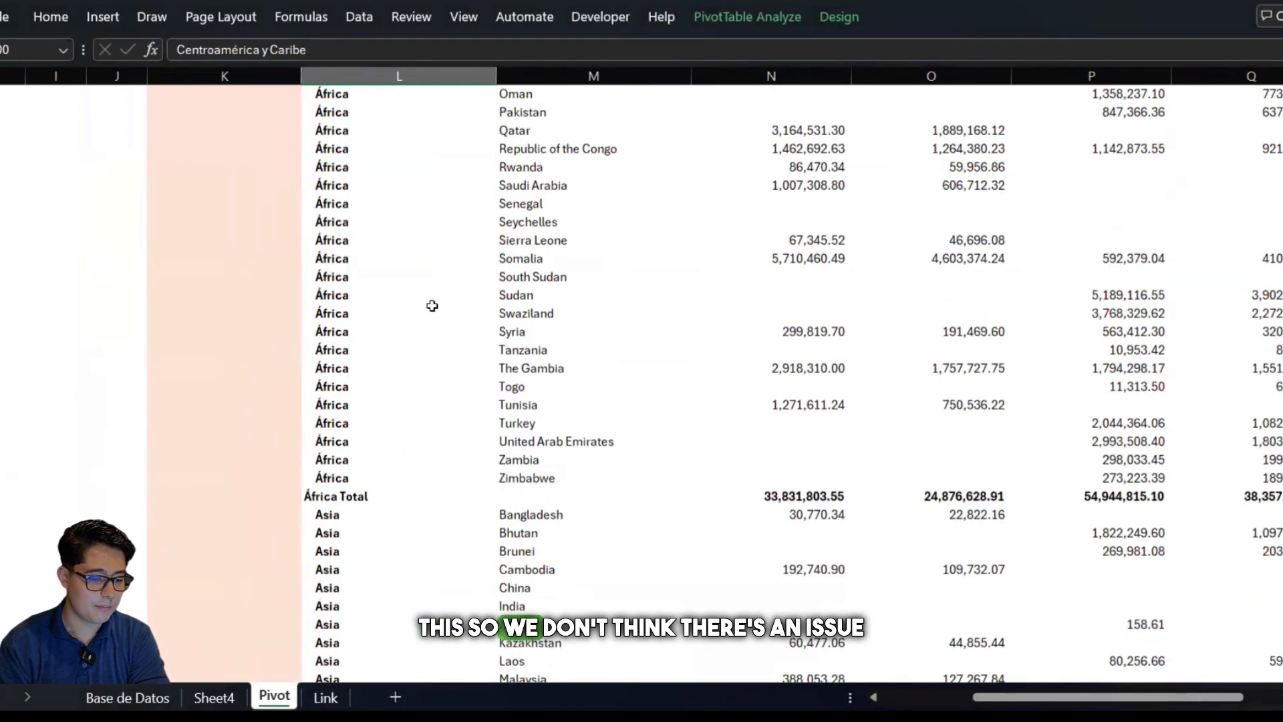
scroll(431, 305, up, 18)
scroll(432, 305, down, 4)
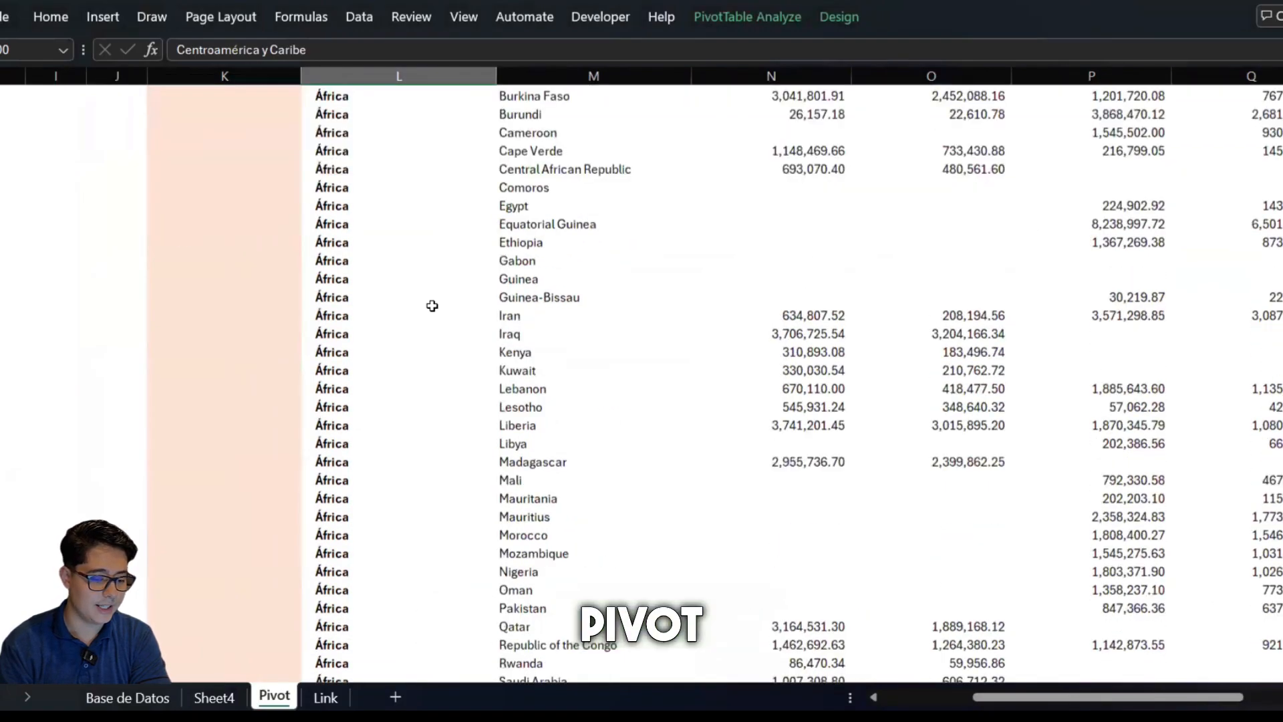
scroll(432, 306, down, 11)
scroll(432, 306, down, 20)
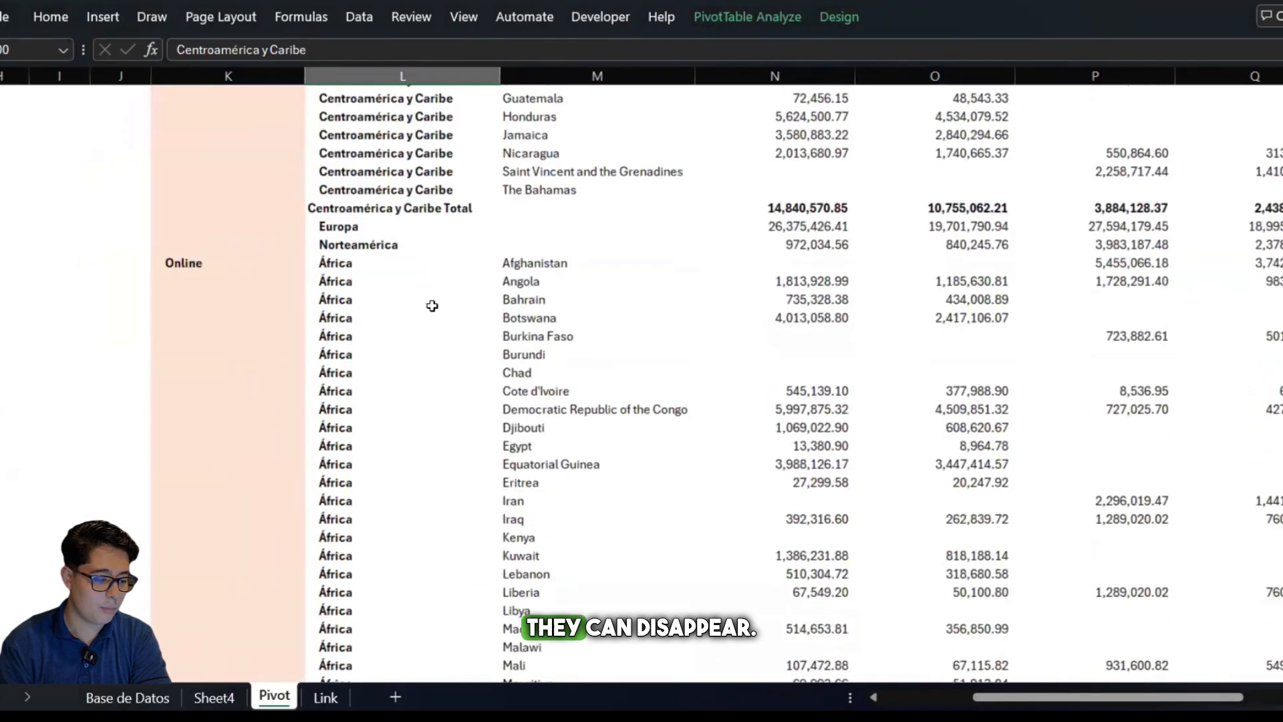
scroll(432, 306, down, 1)
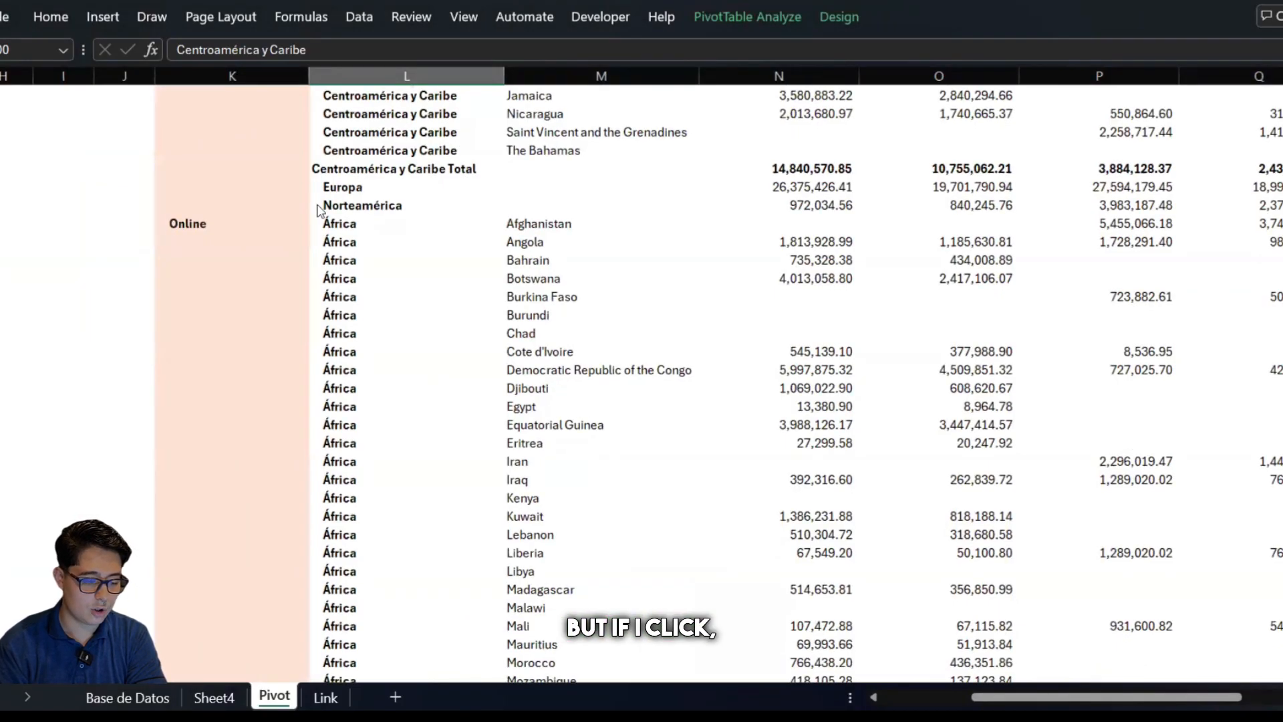
double_click(321, 207)
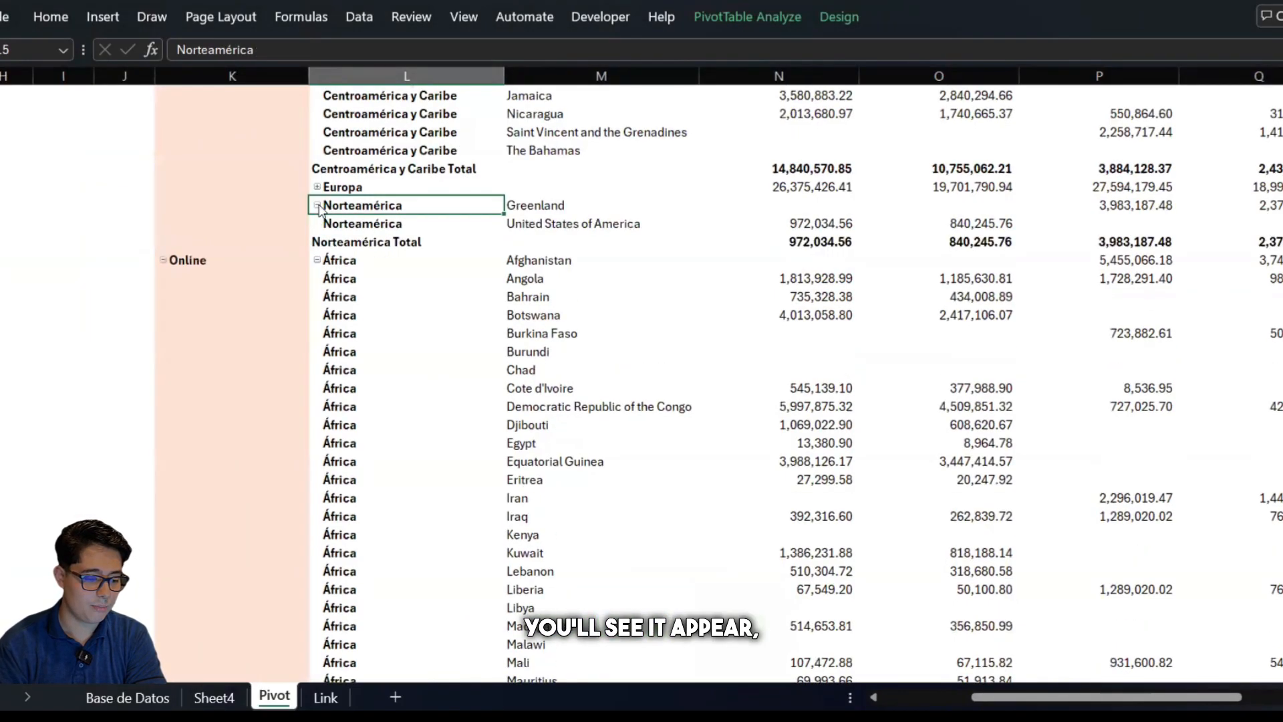
click(554, 225)
click(572, 204)
Apply an orange Medium PivotTable style that shades the Canal de venta and Zona columns
scroll(571, 203, up, 4)
scroll(569, 196, down, 20)
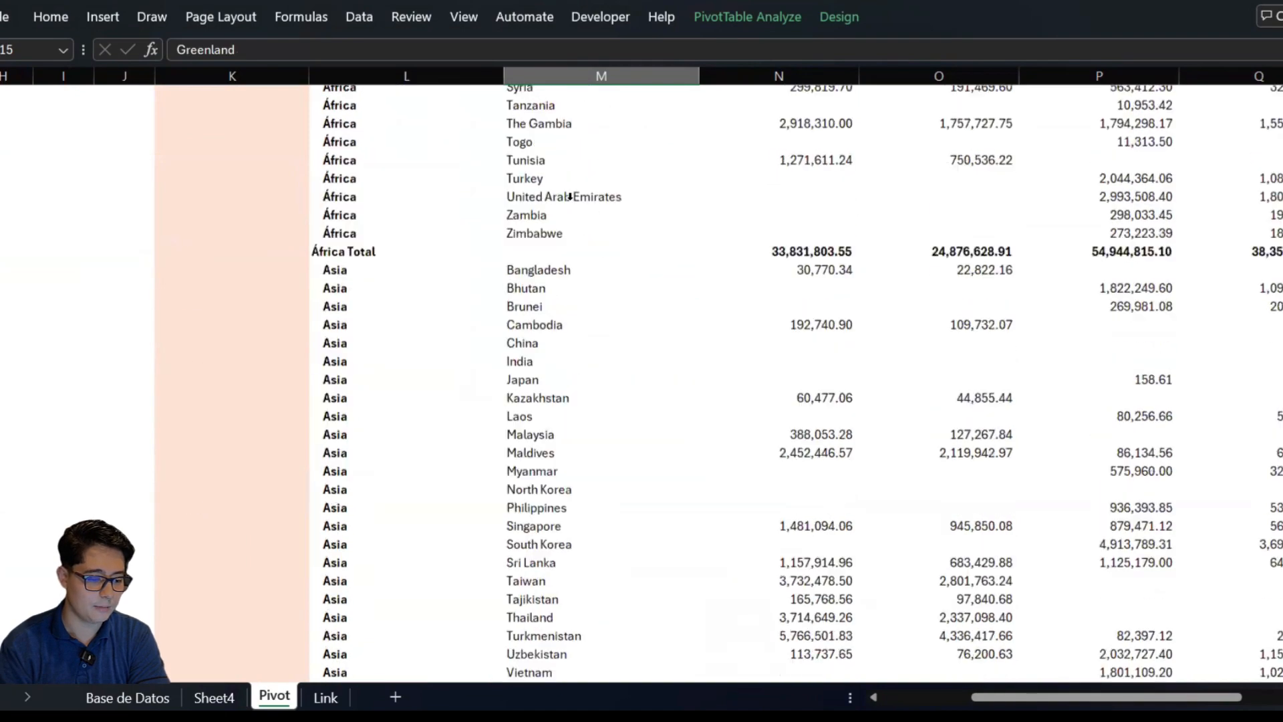
scroll(569, 196, up, 17)
scroll(569, 197, down, 14)
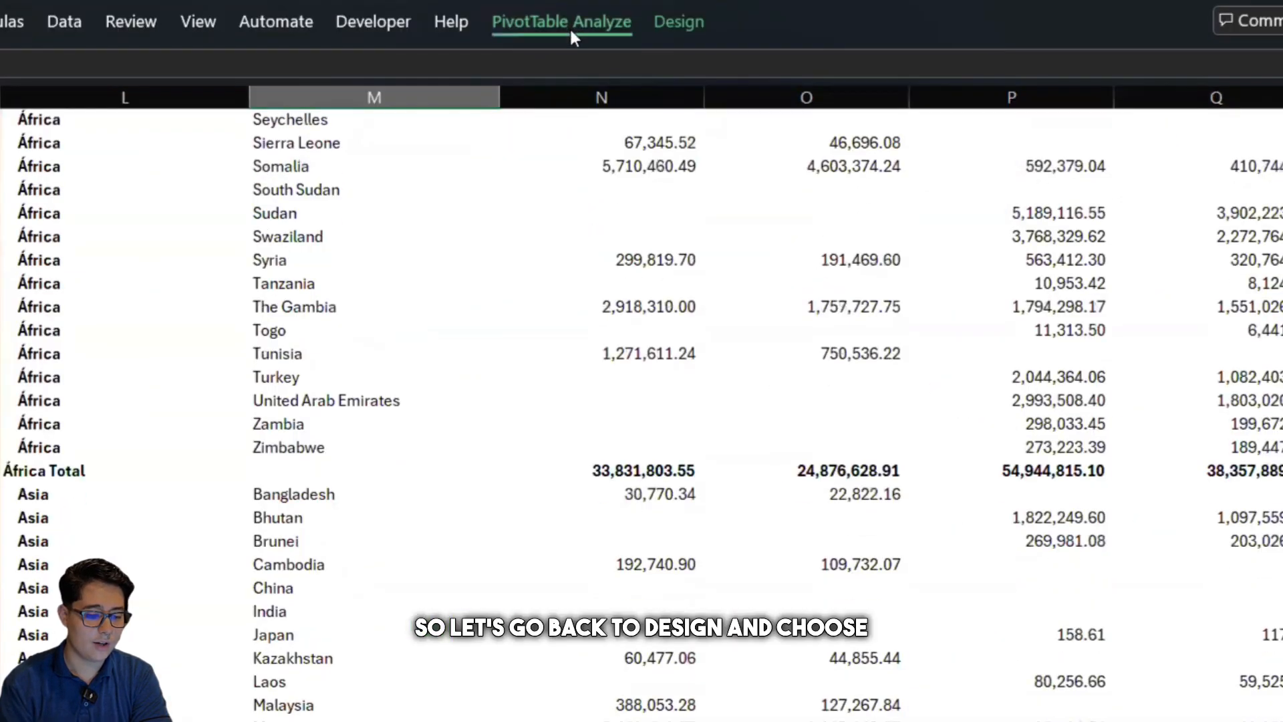
click(754, 19)
click(841, 14)
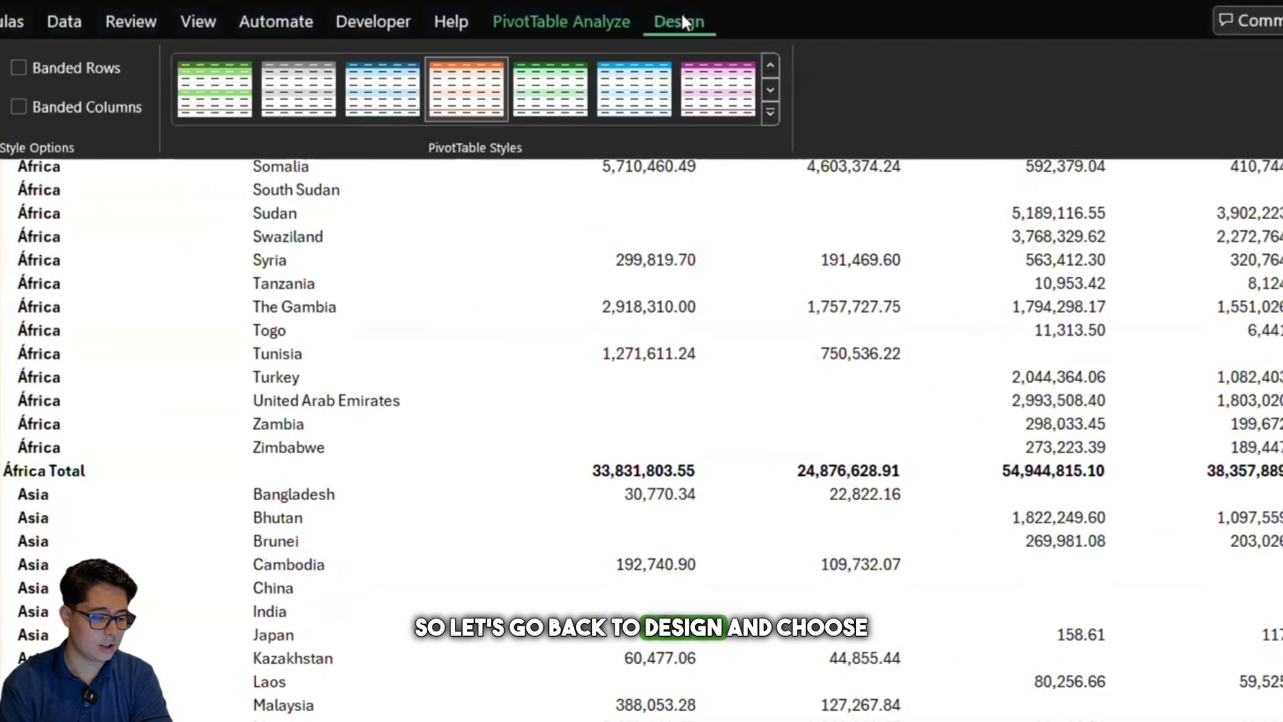
click(770, 112)
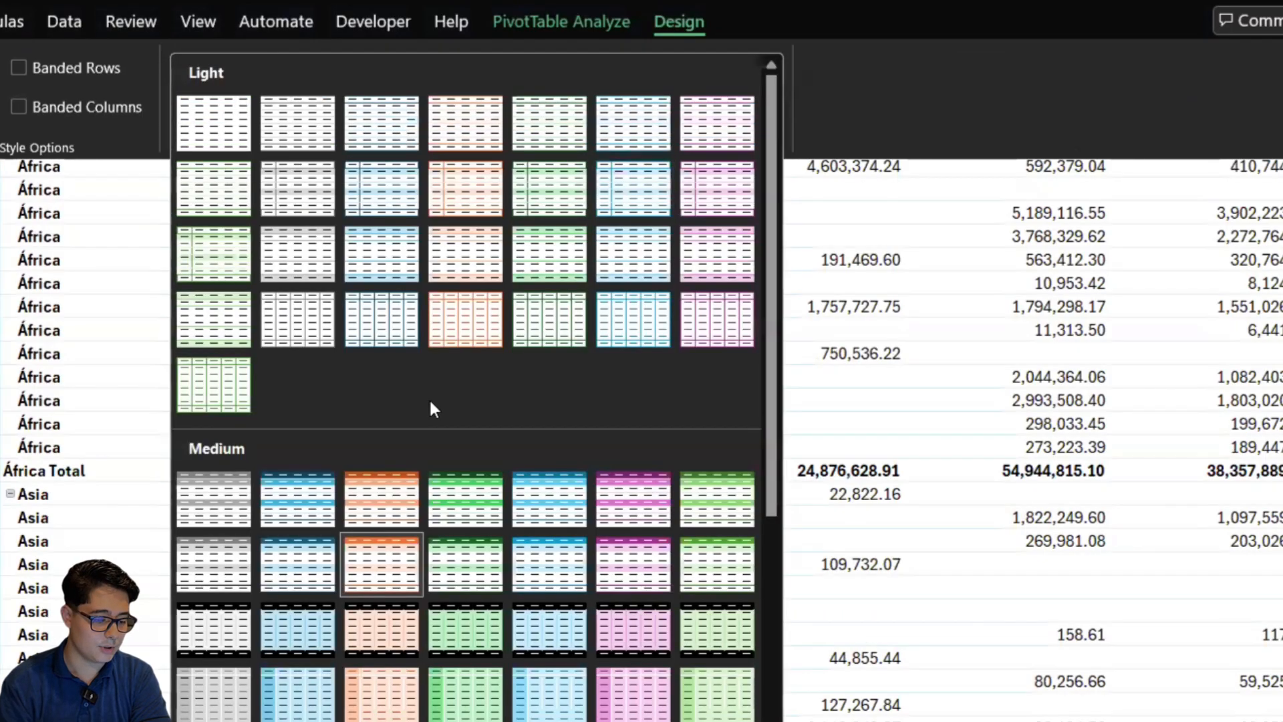
click(382, 564)
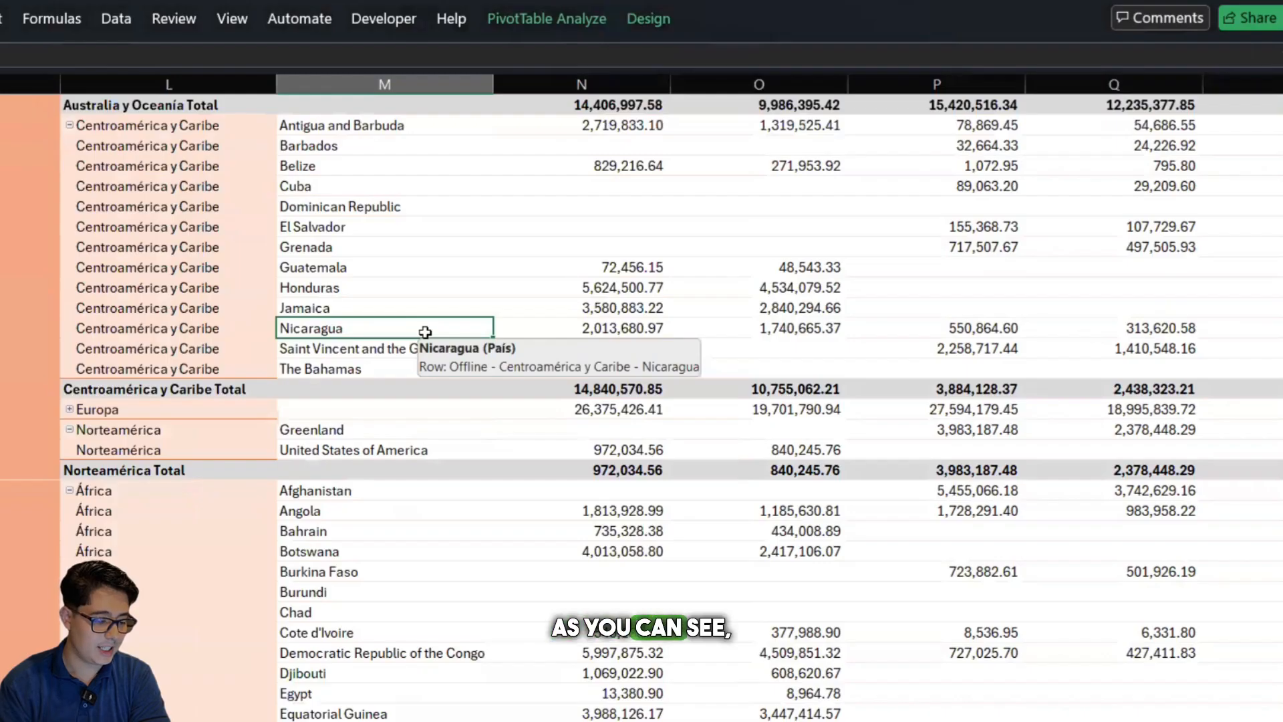
Examine how the pivot table style colours the Canal de venta column, the Zona column and the África Total row
scroll(425, 332, up, 8)
scroll(426, 332, up, 10)
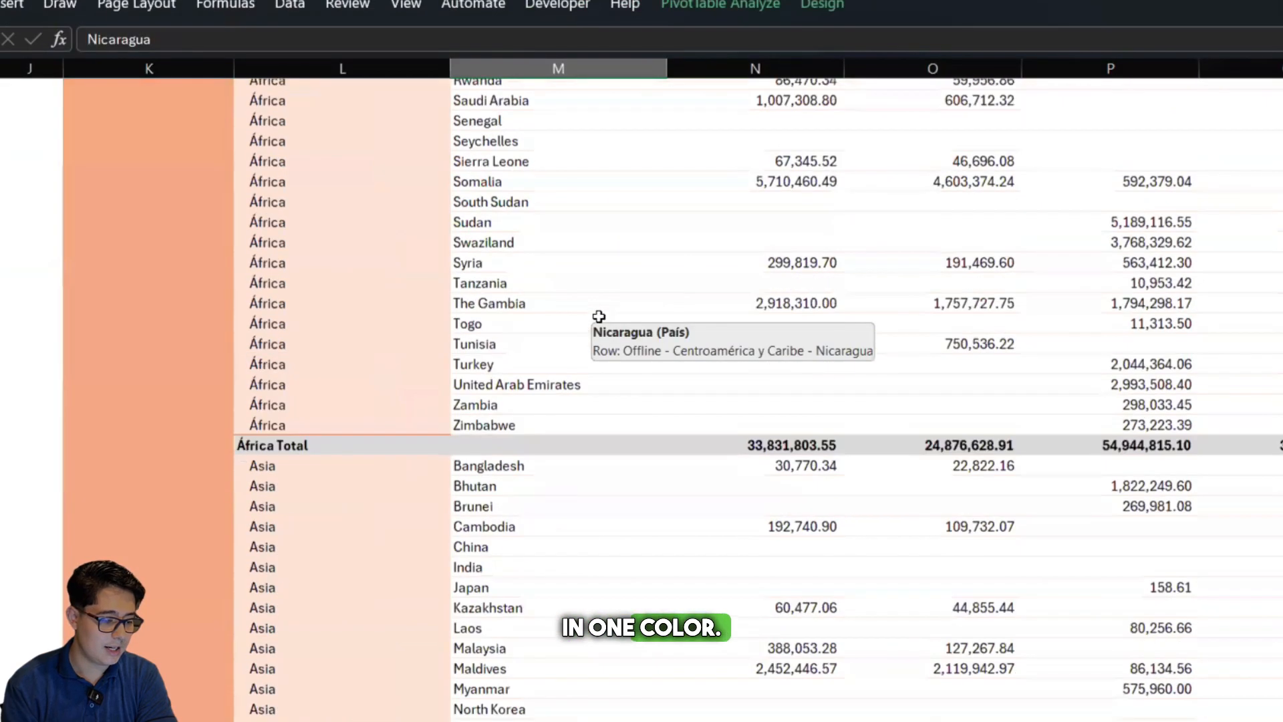
scroll(599, 316, up, 18)
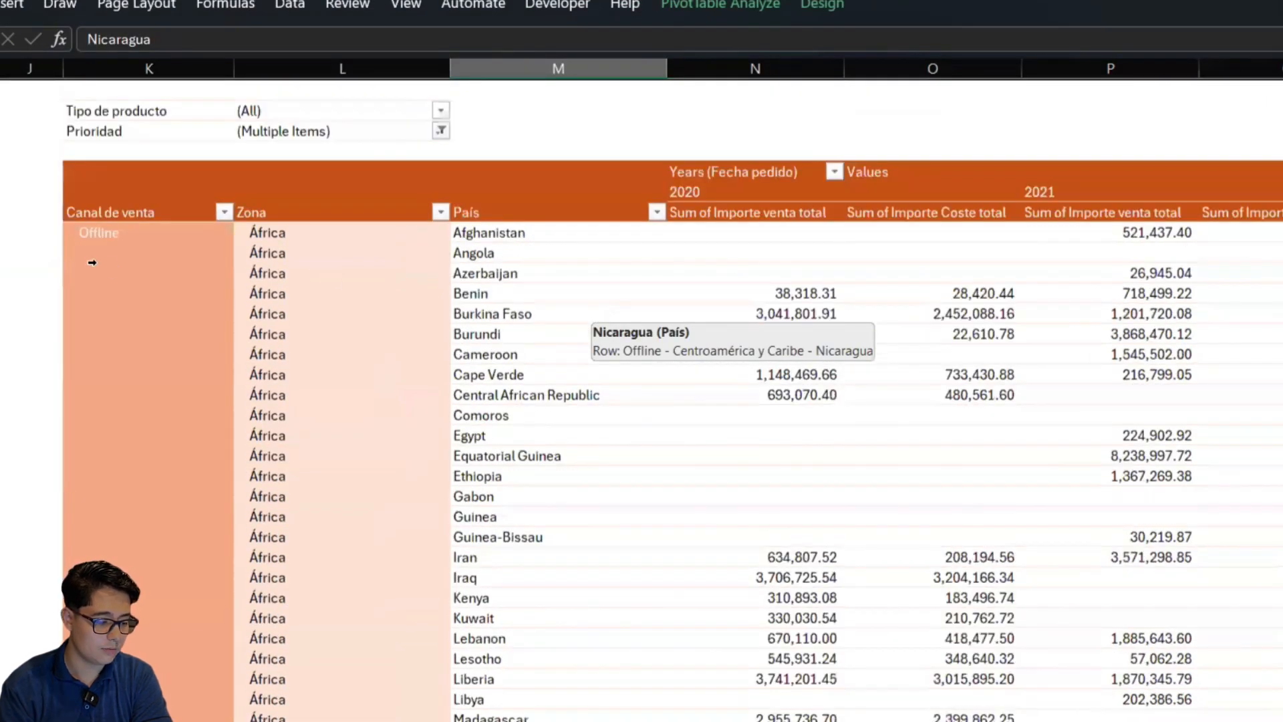
click(92, 262)
click(139, 231)
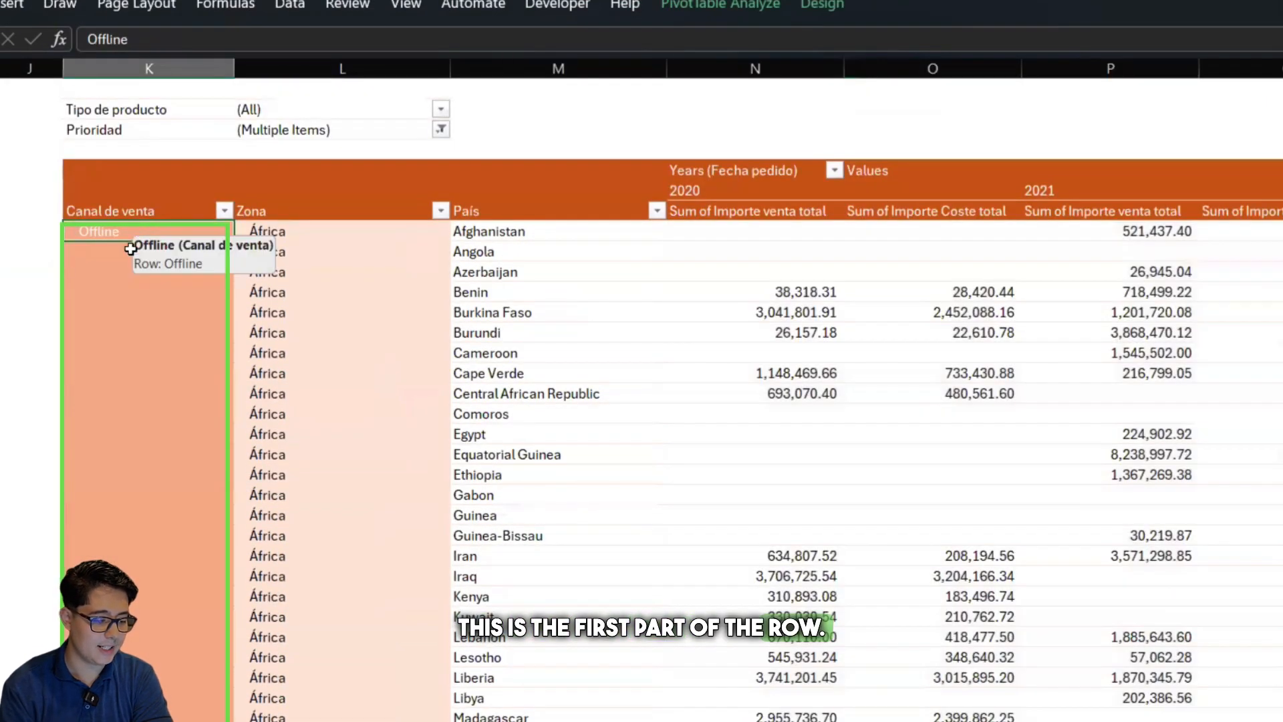
right_click(305, 258)
scroll(305, 259, down, 1)
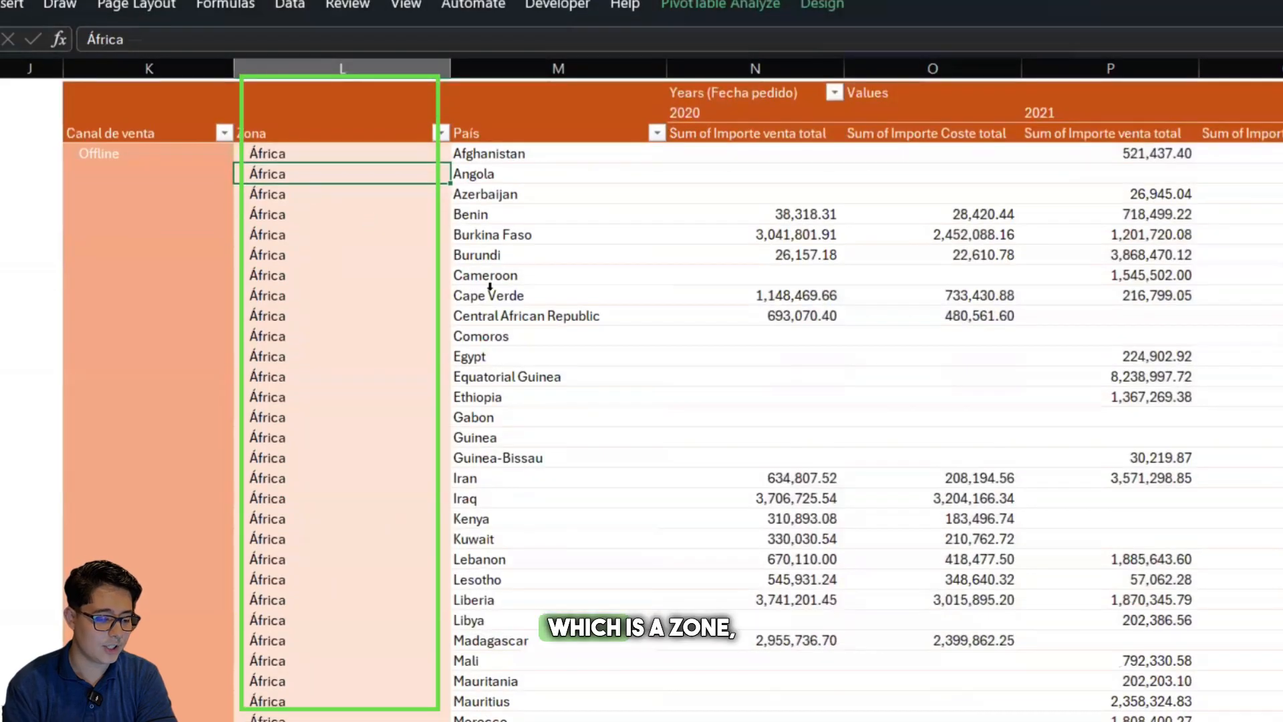
scroll(490, 286, down, 11)
scroll(490, 286, down, 3)
scroll(347, 379, up, 1)
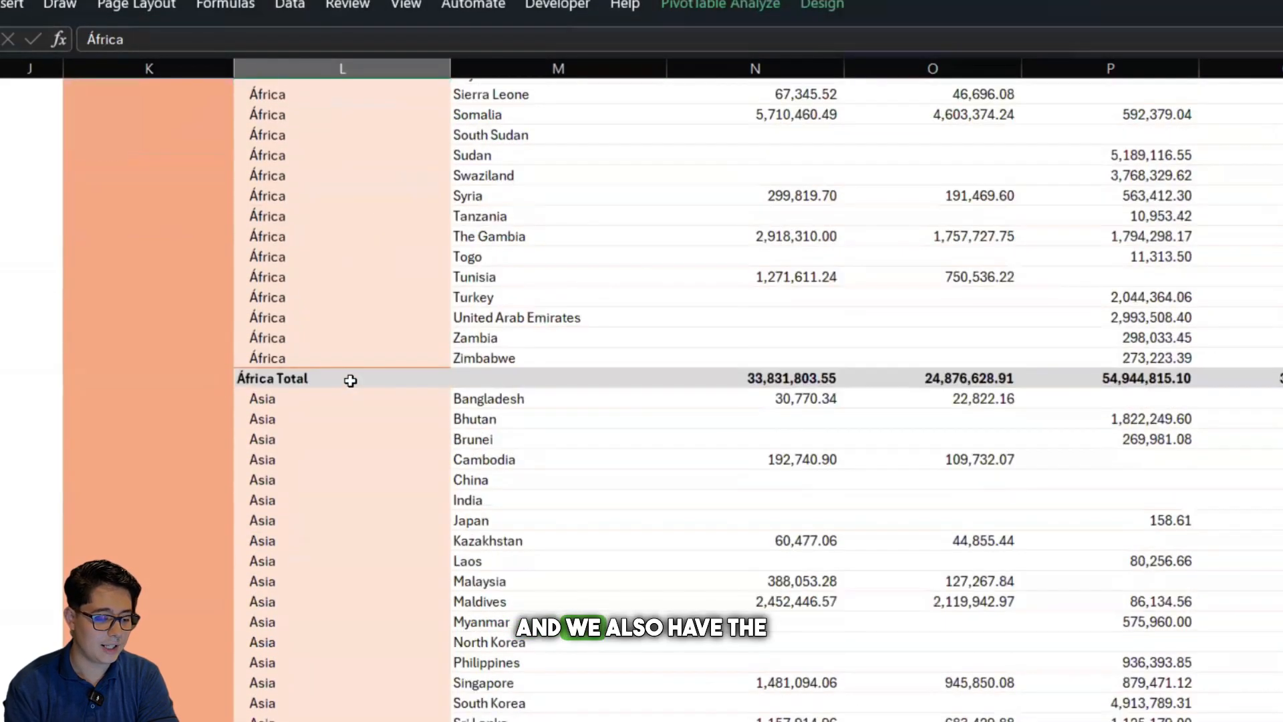
click(347, 378)
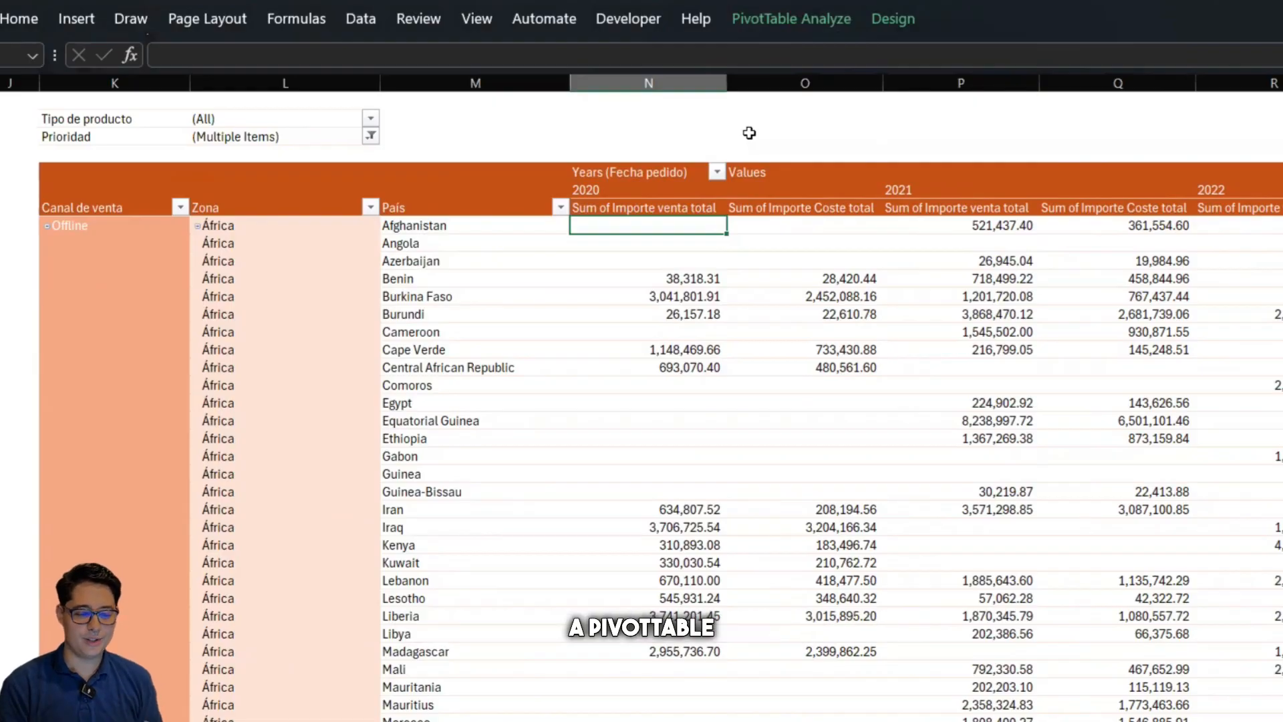
Insert slicers for Canal de venta and Zona, and move the Canal de venta slicer clear of the Zona slicer
click(811, 24)
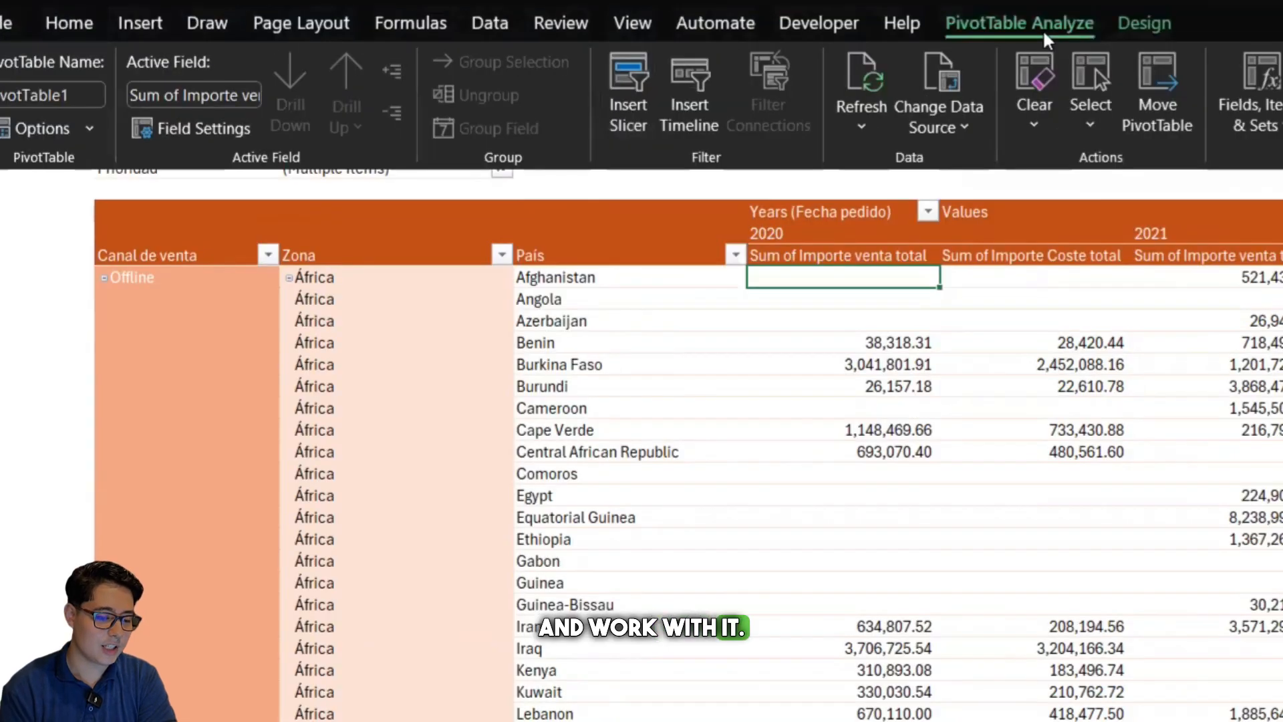
right_click(641, 106)
click(634, 92)
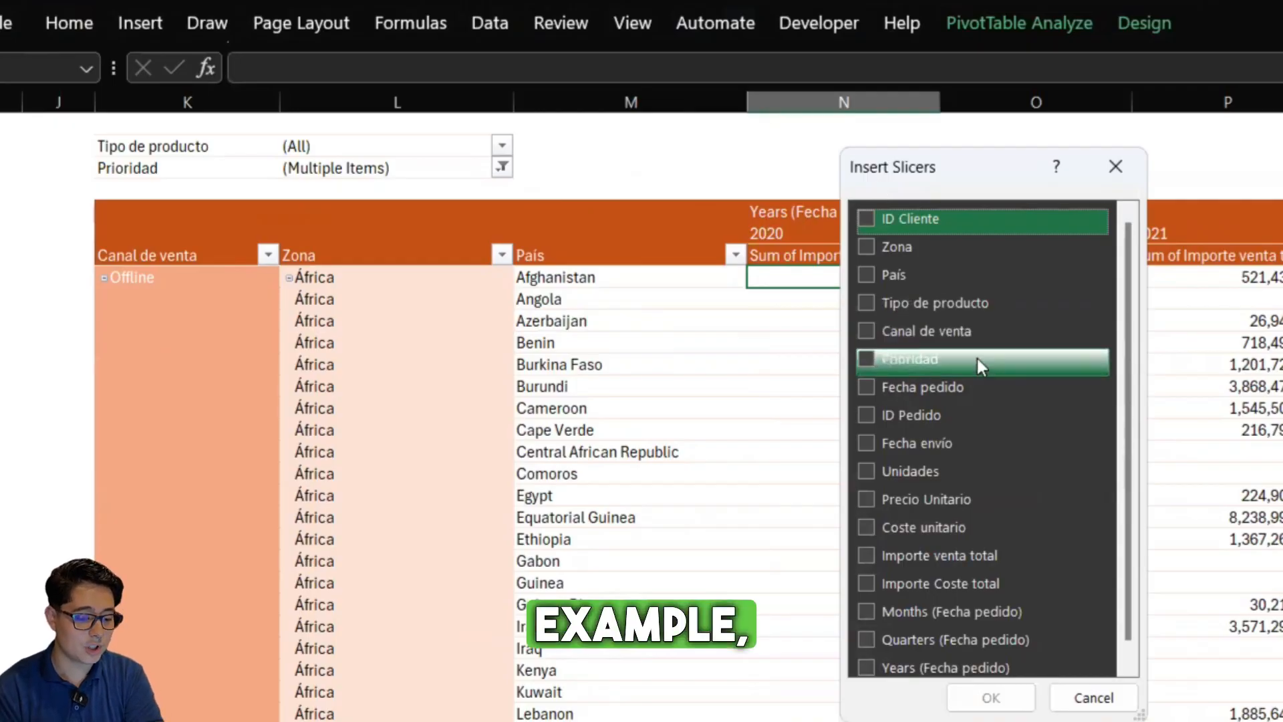
click(867, 332)
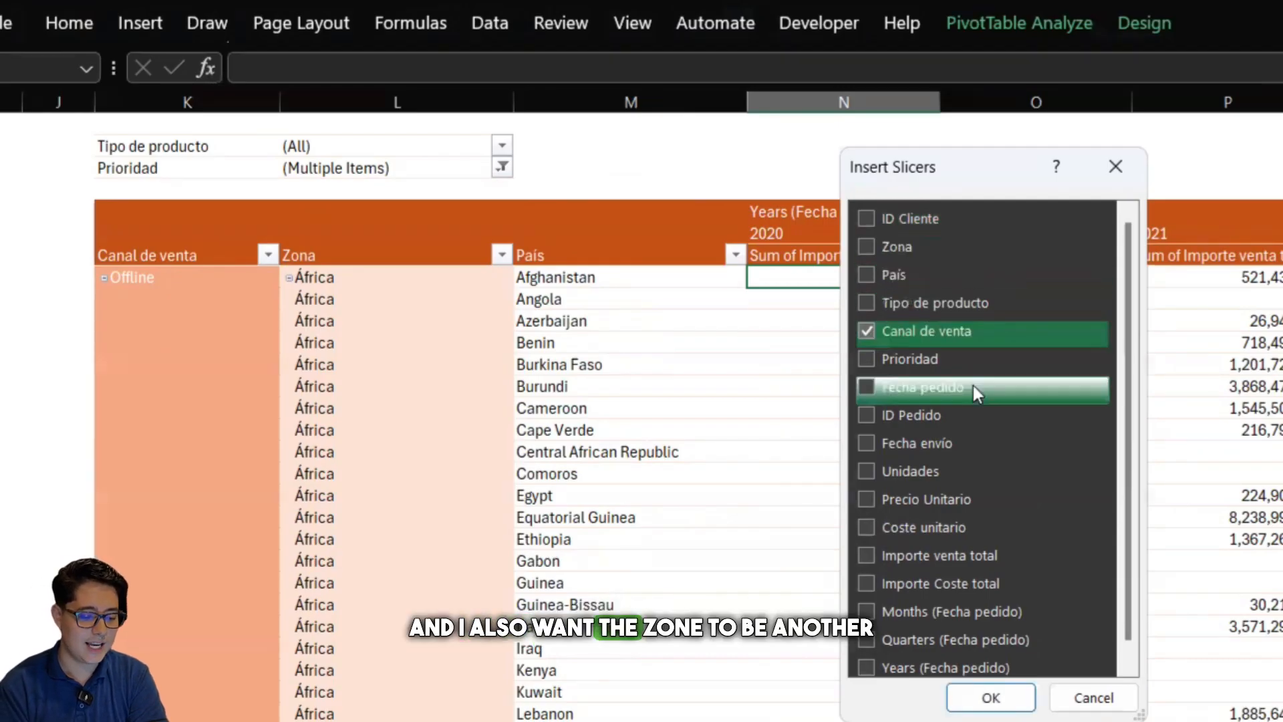
scroll(973, 386, down, 1)
scroll(964, 282, up, 1)
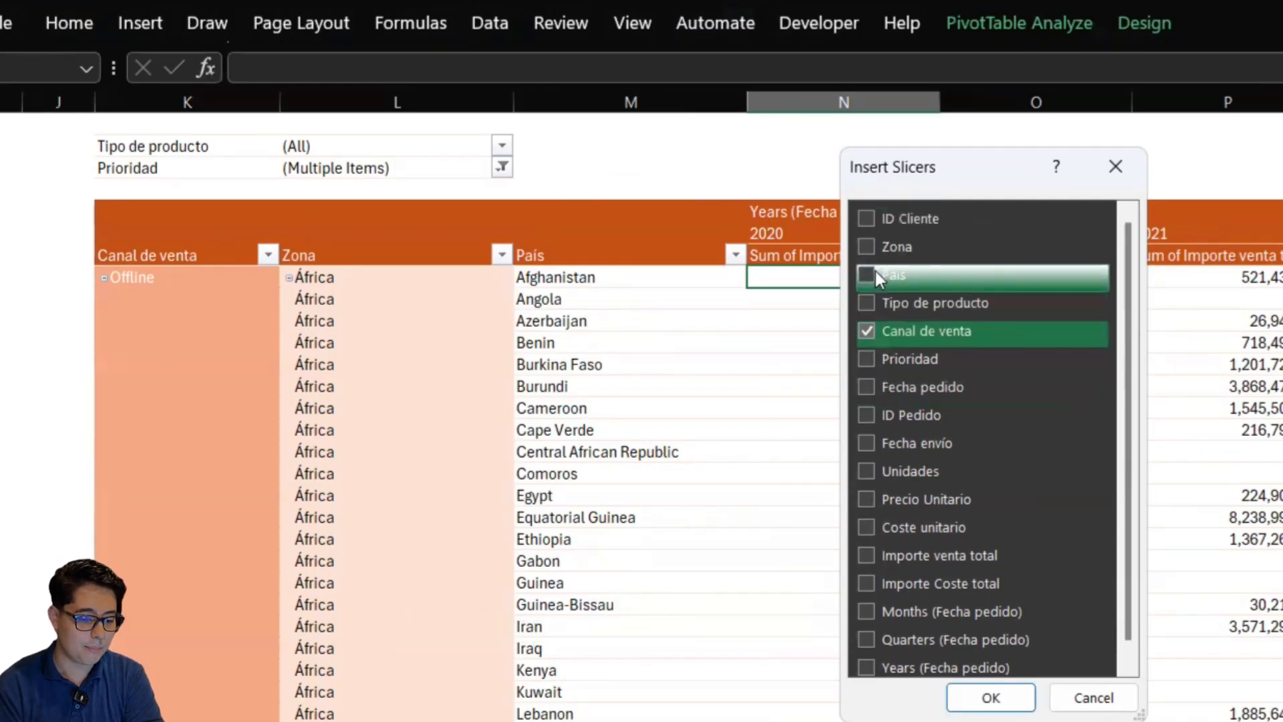
click(868, 246)
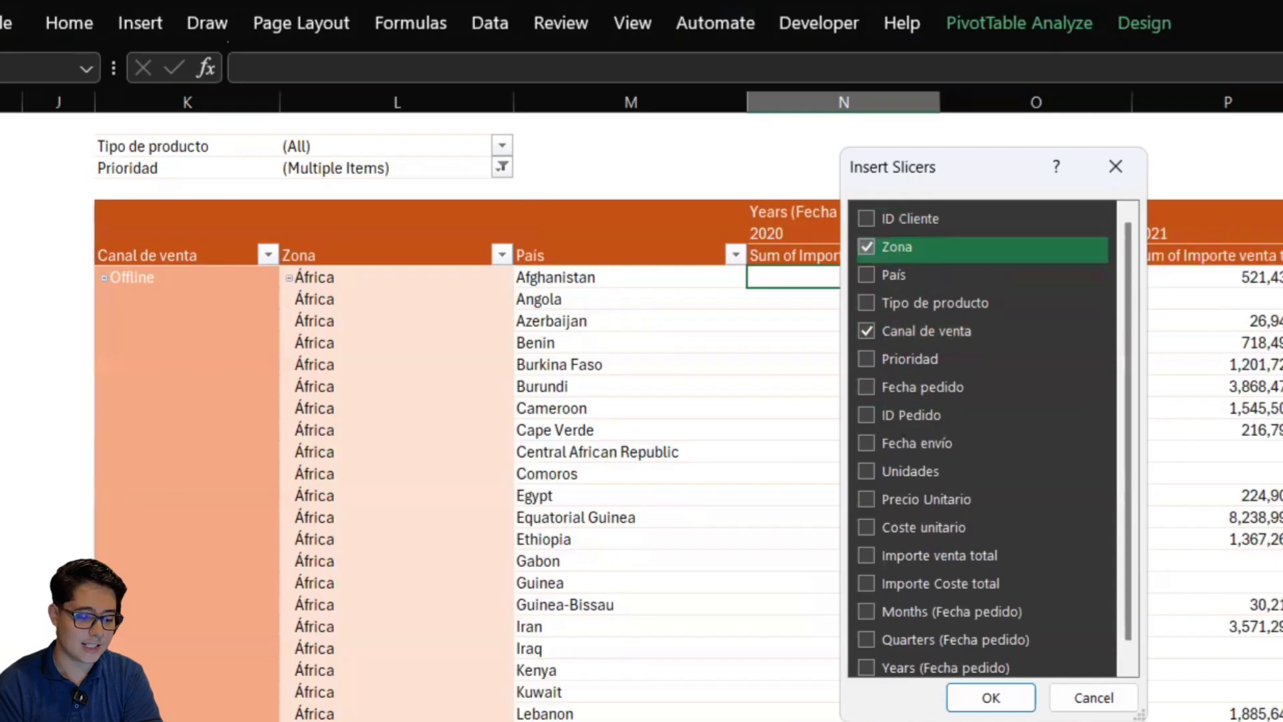
click(991, 698)
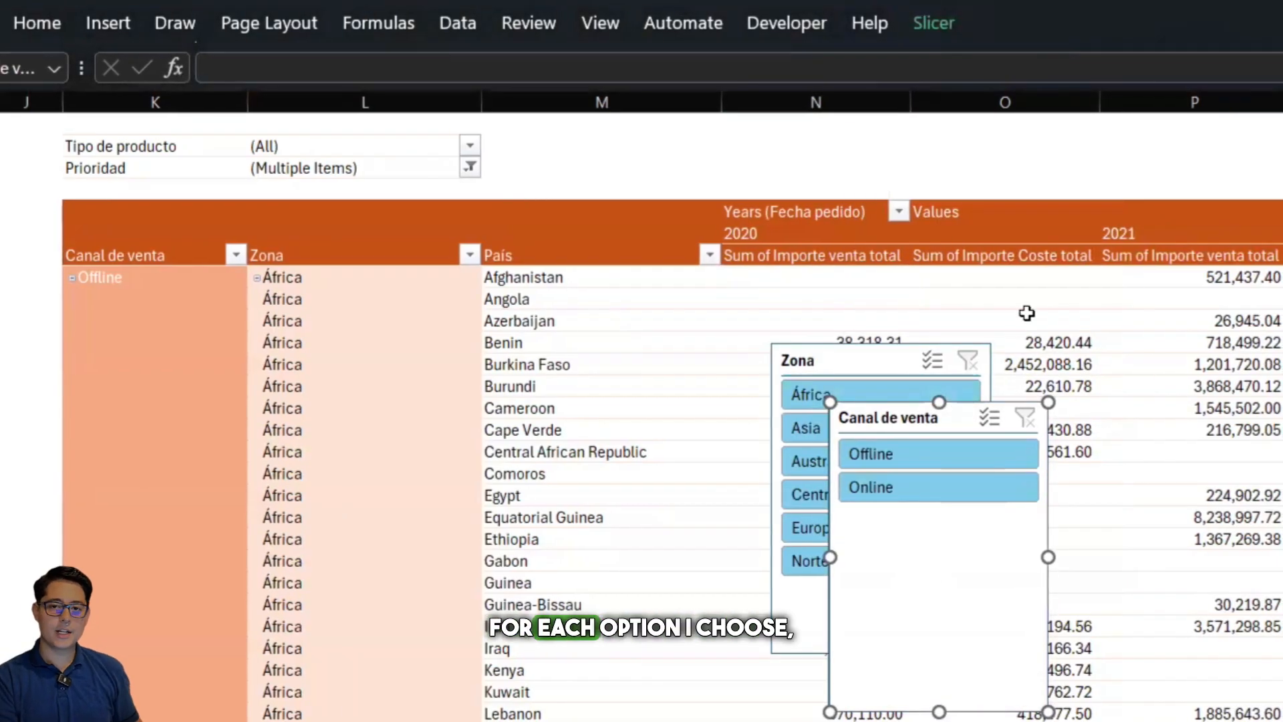
drag(889, 420, 703, 244)
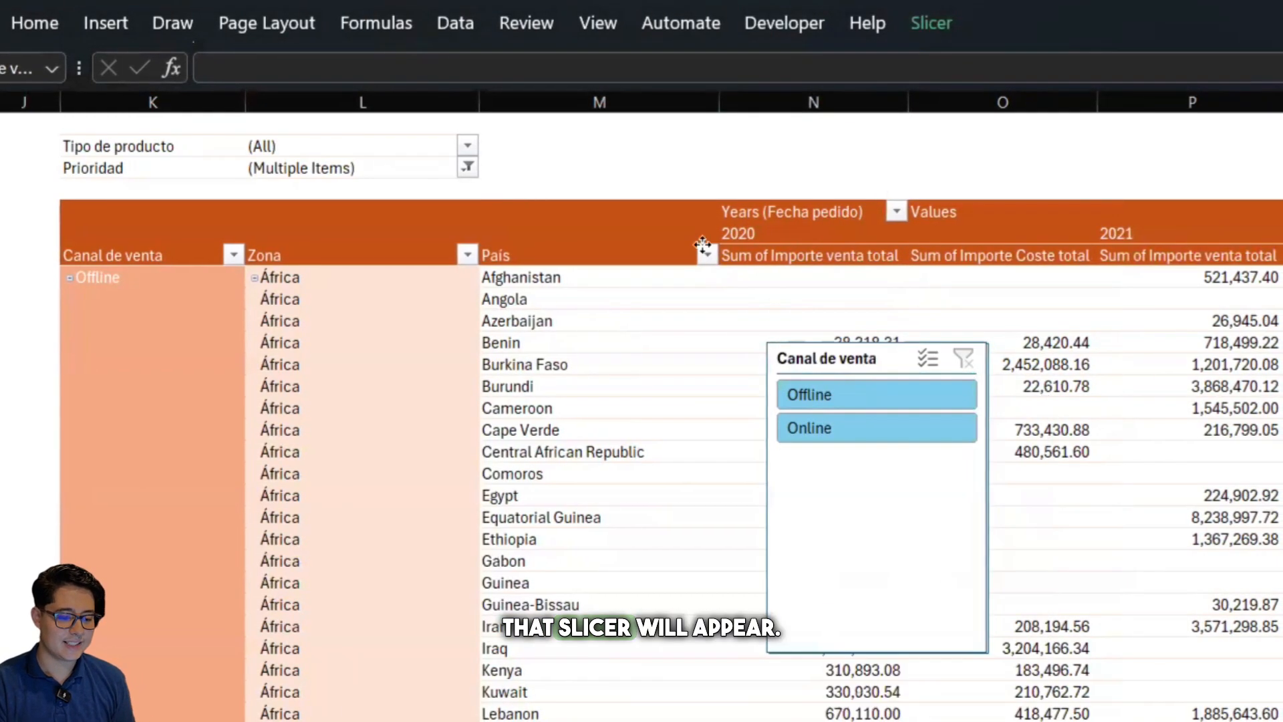
Set the Canal de venta slicer to hide items with no data
click(928, 9)
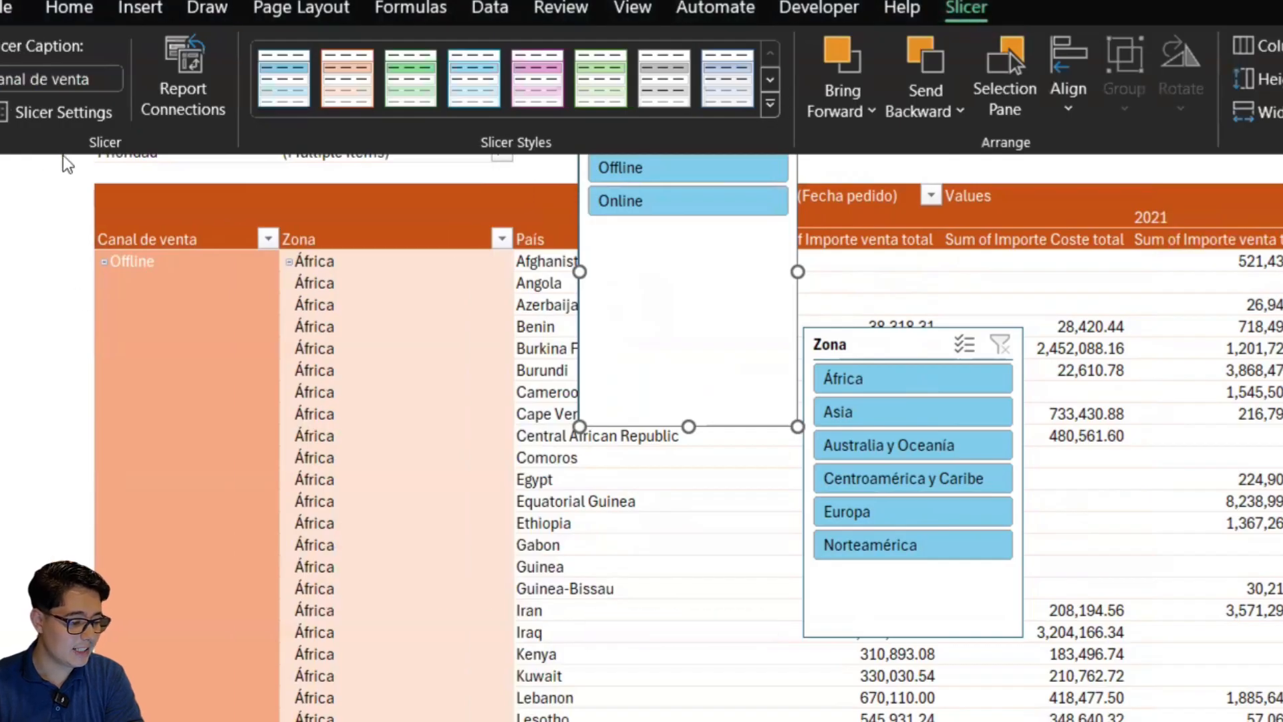
right_click(93, 123)
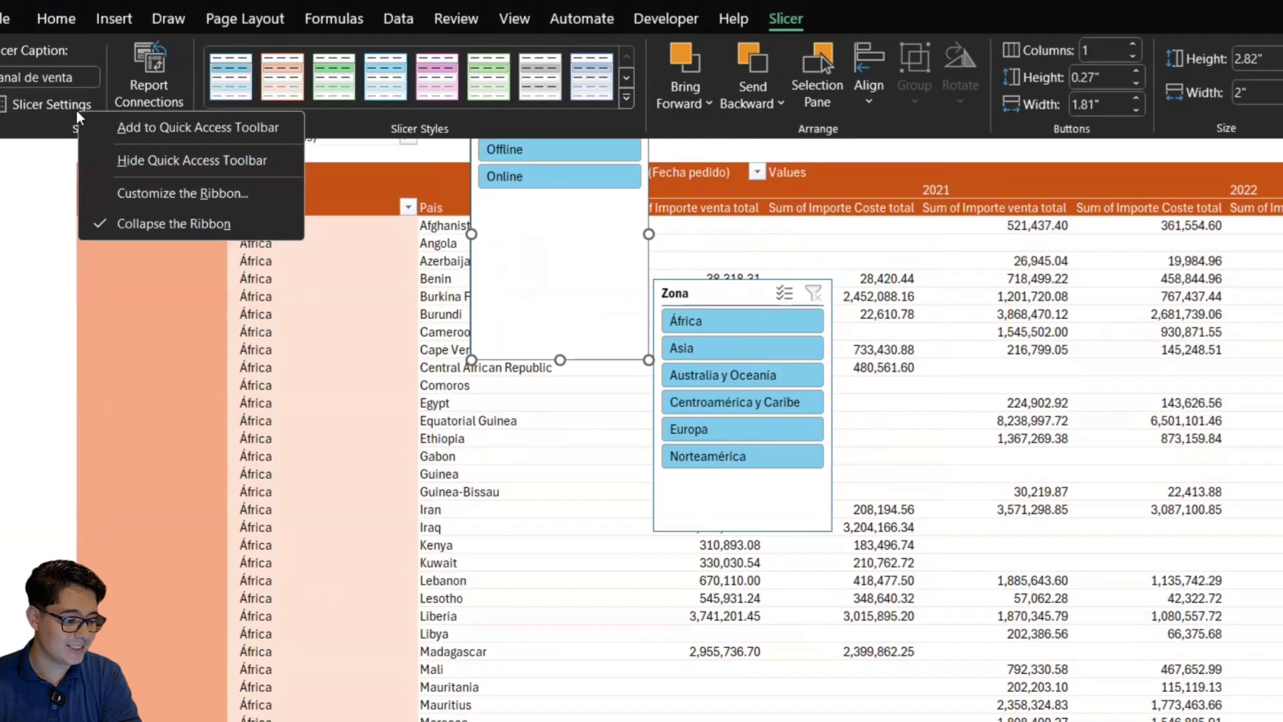
click(67, 106)
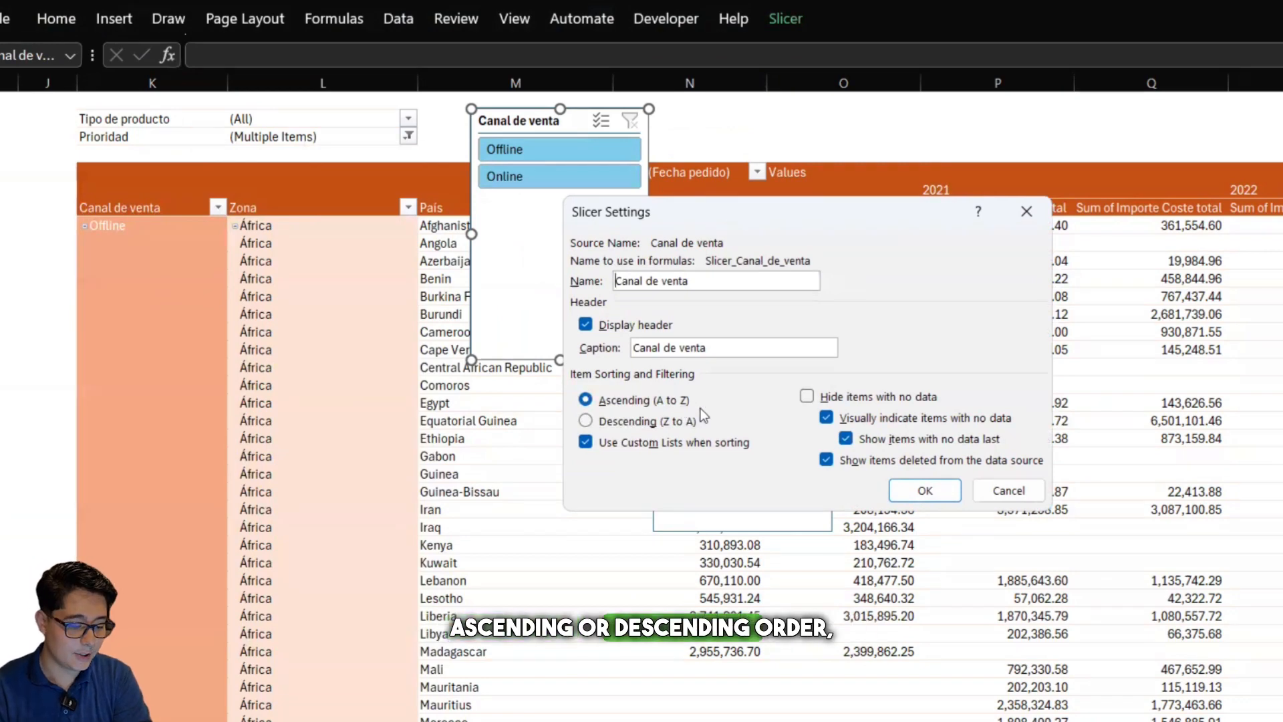
click(807, 397)
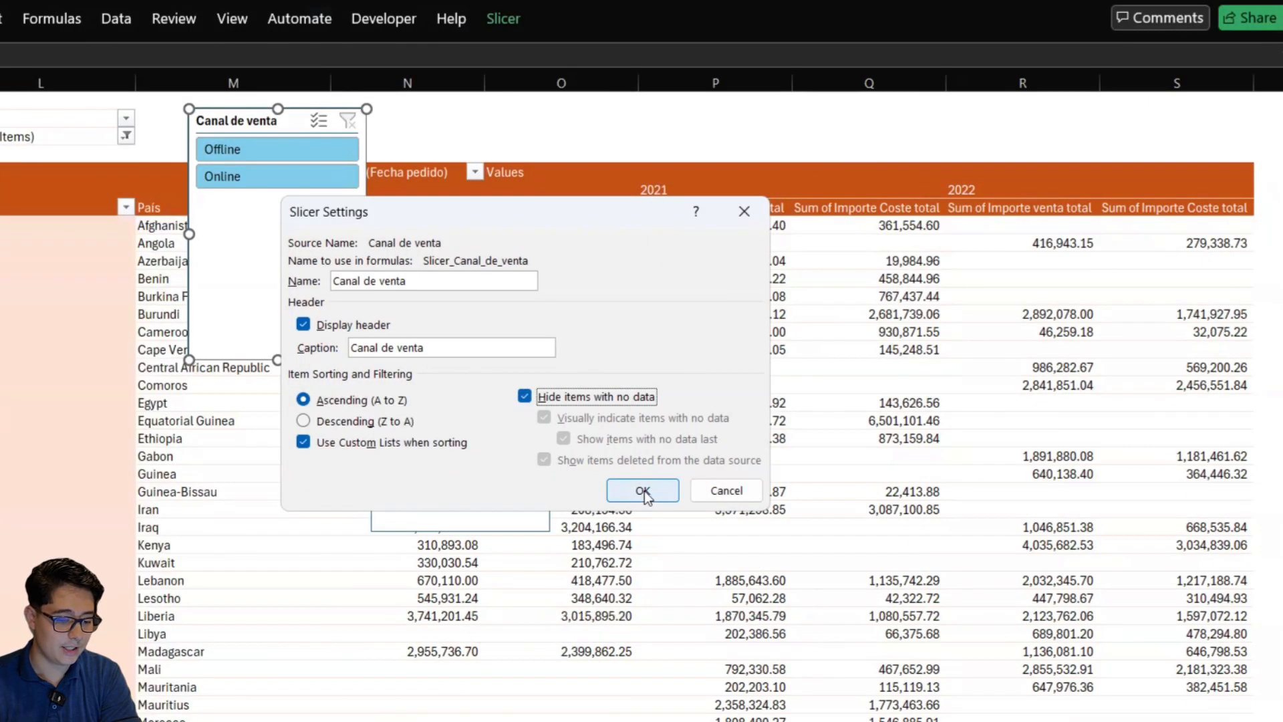
click(924, 491)
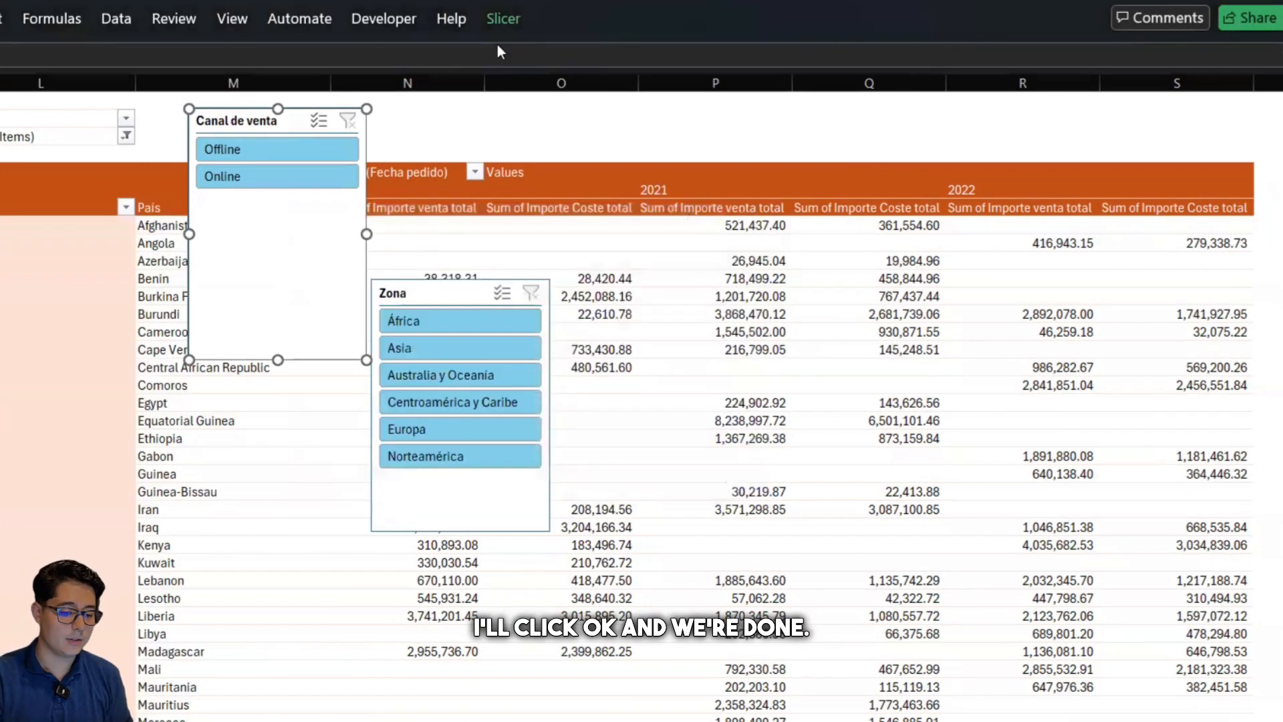
Arrange the Canal de venta slicer's buttons in 2 columns
click(502, 19)
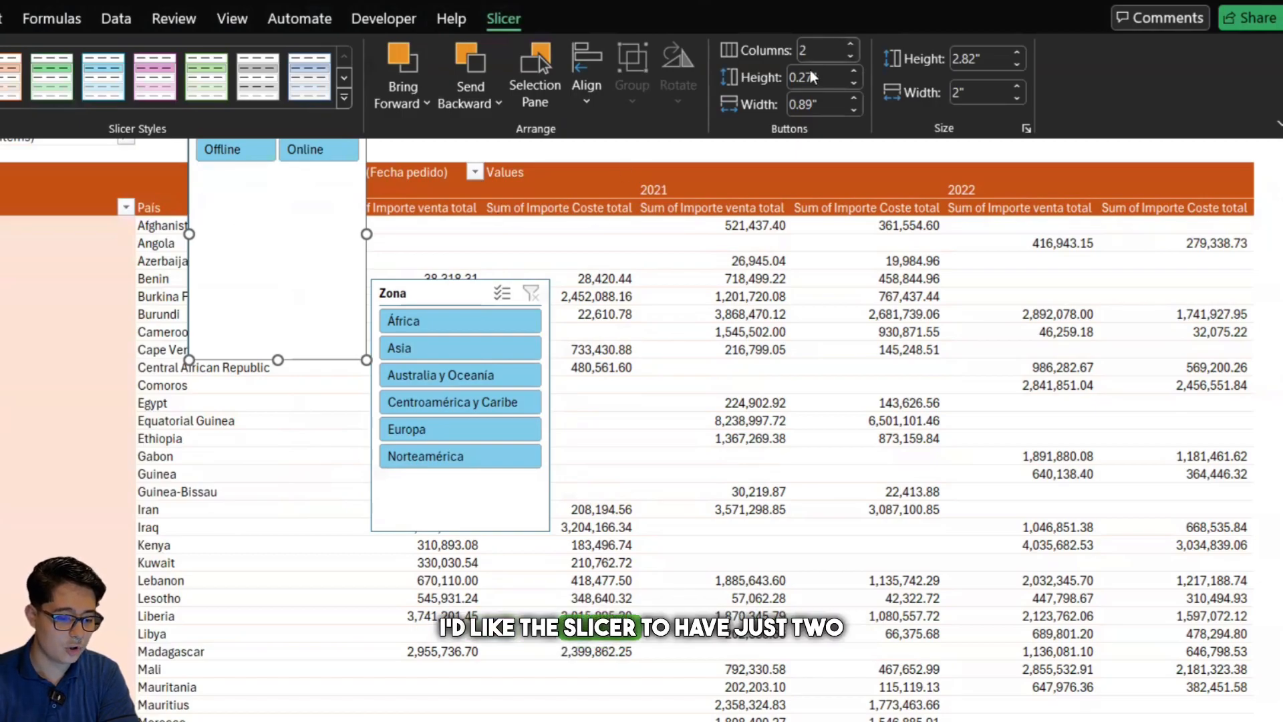
Move the Canal de venta slicer above the pivot table header and shrink it to about 0.77" high around its single row of buttons
click(680, 167)
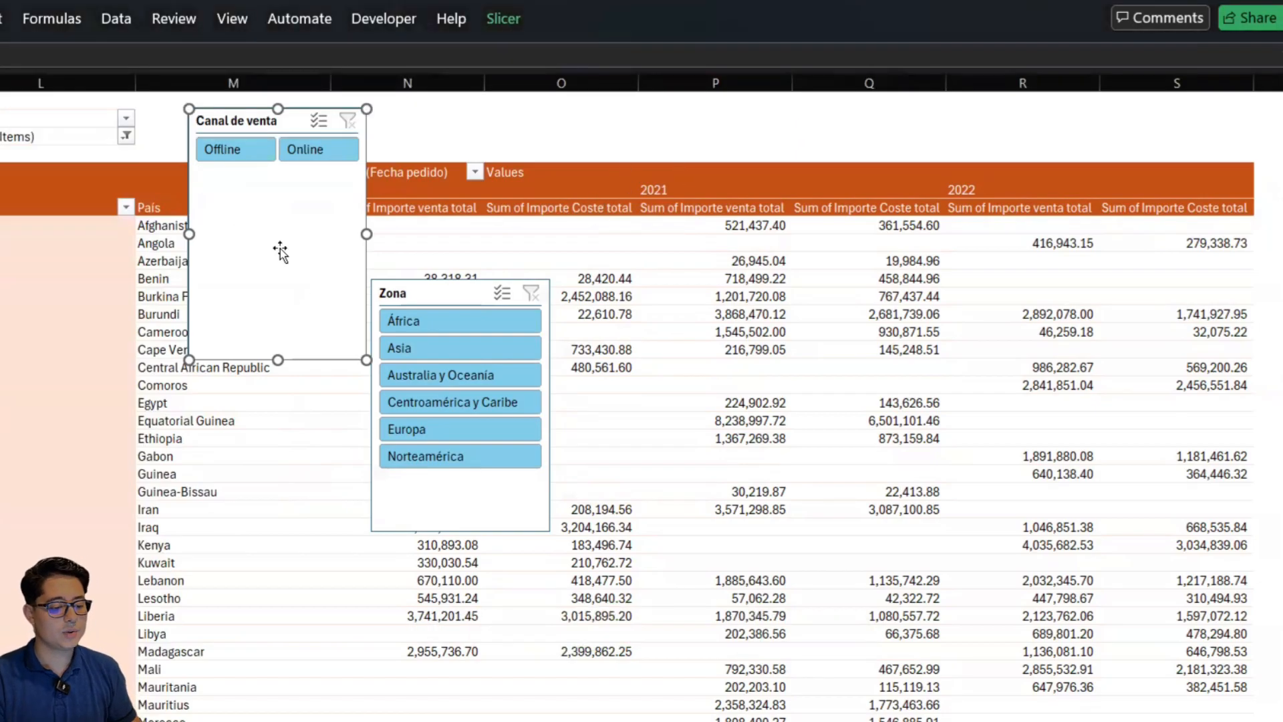
drag(280, 247, 254, 243)
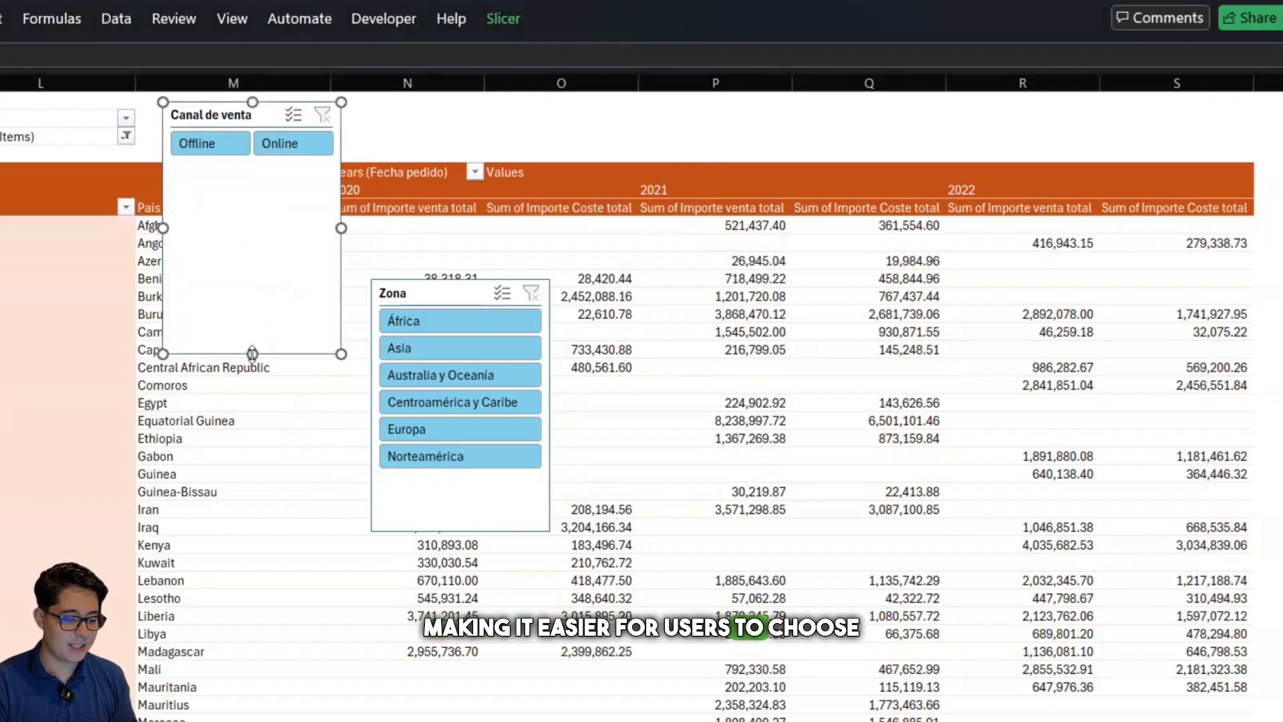
drag(252, 353, 270, 99)
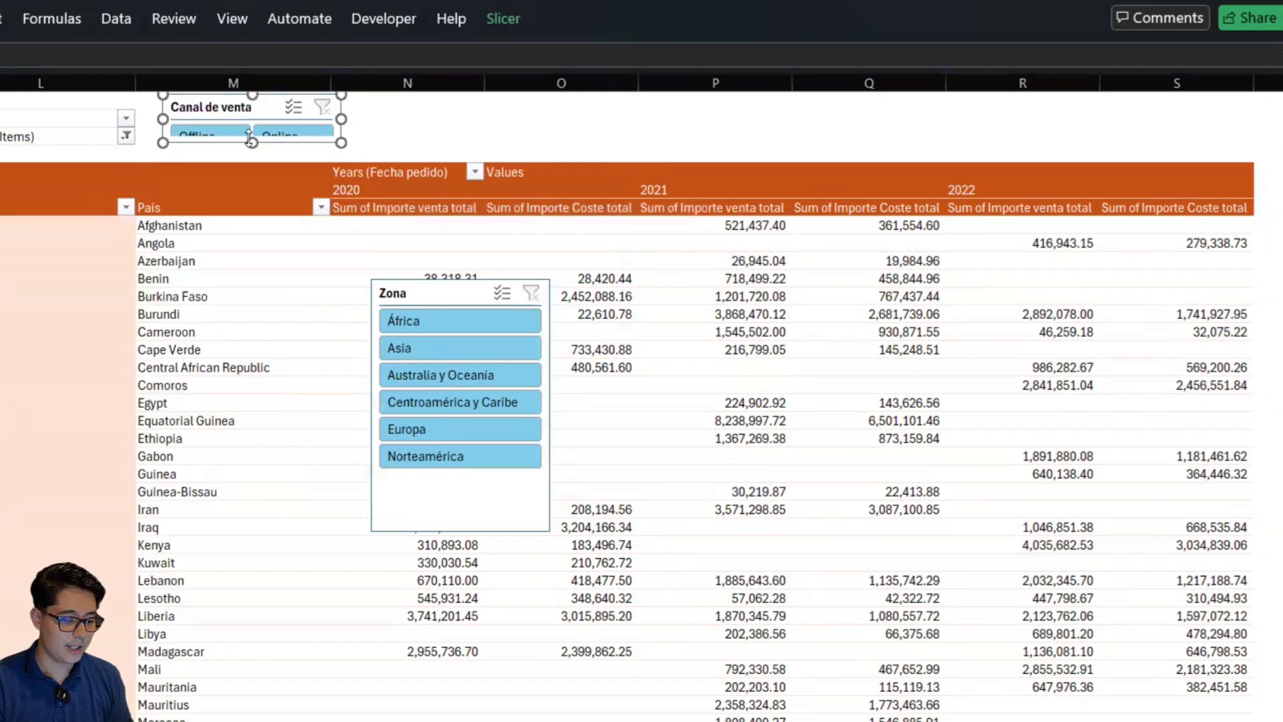
drag(252, 143, 254, 162)
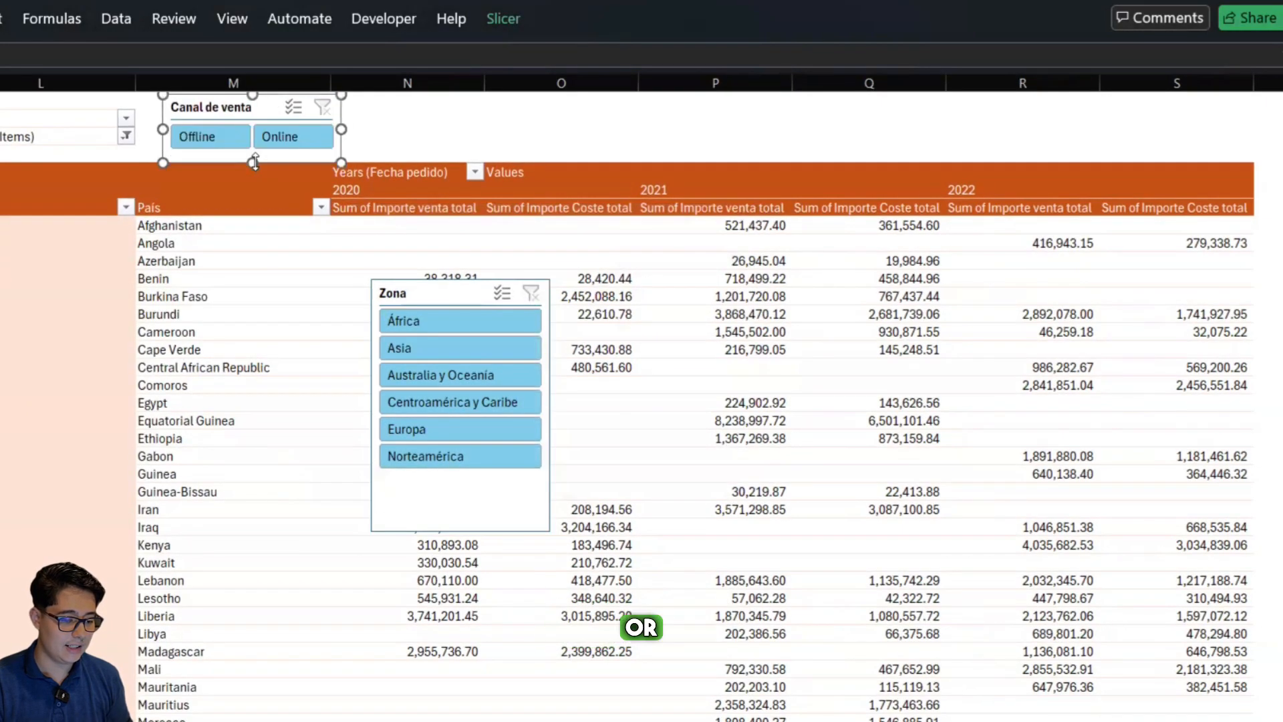
click(444, 115)
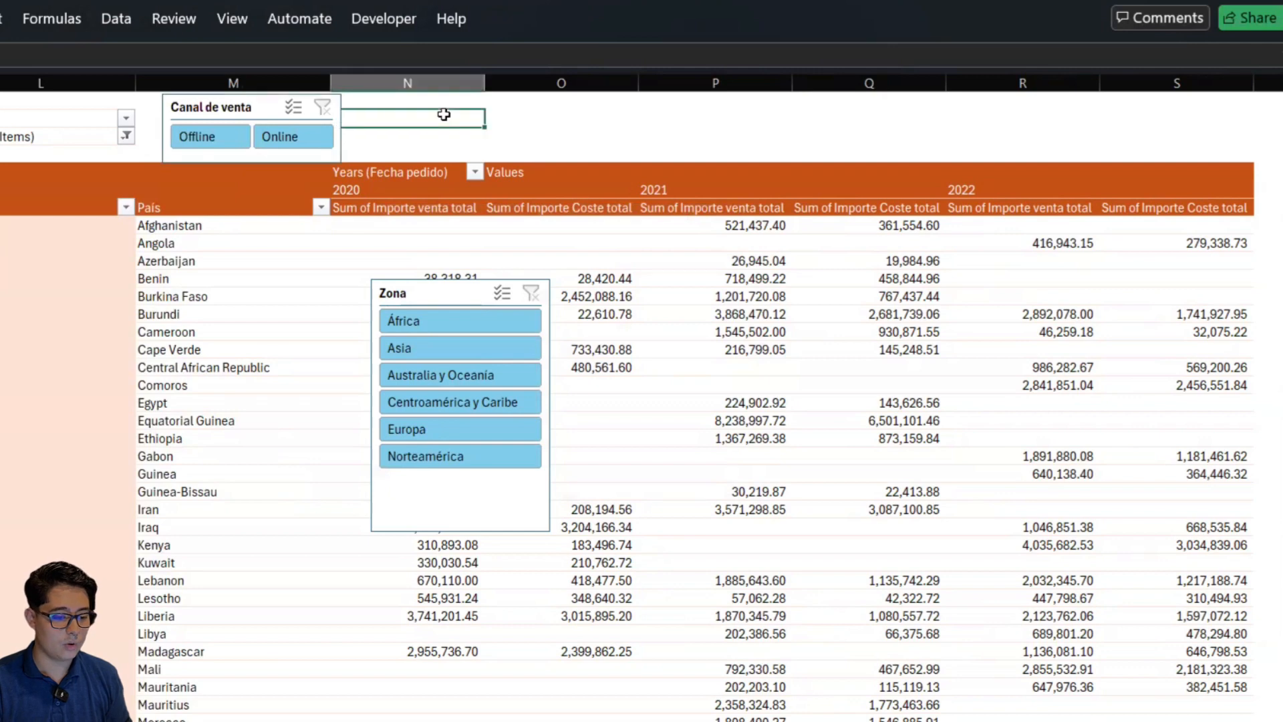
Apply the dark orange slicer style to the Canal de venta slicer
click(342, 117)
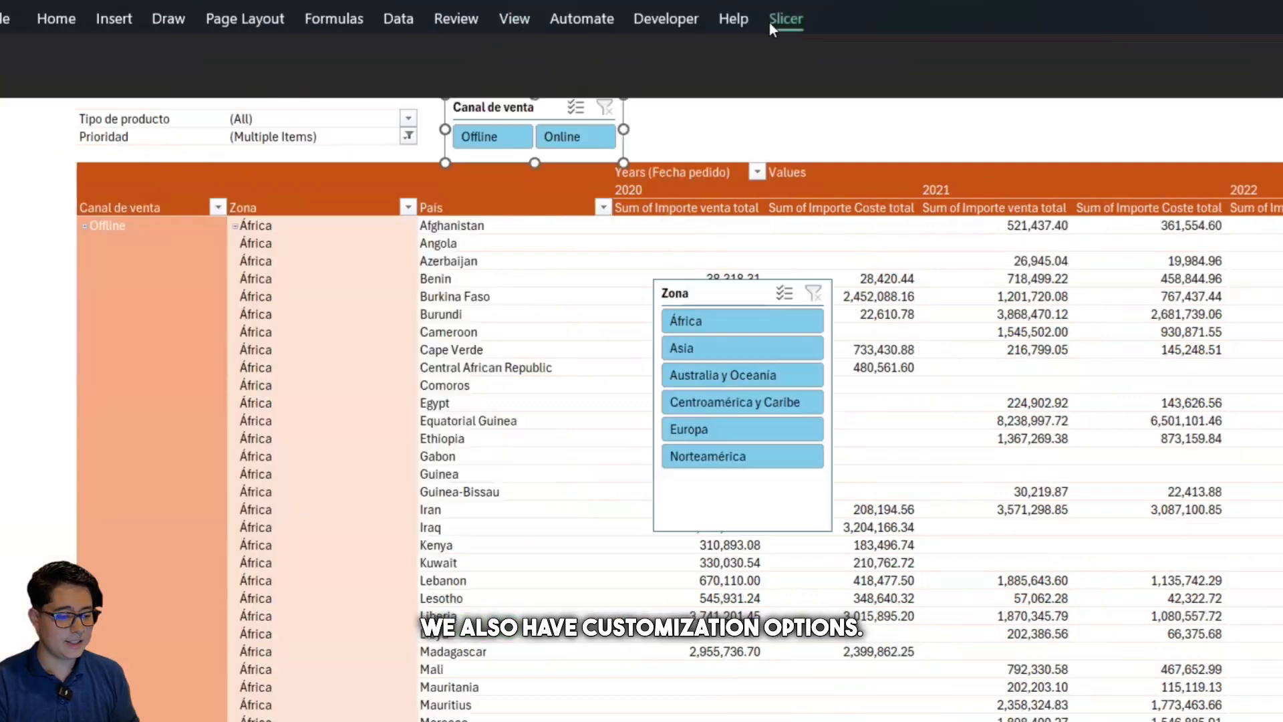
click(492, 20)
click(626, 99)
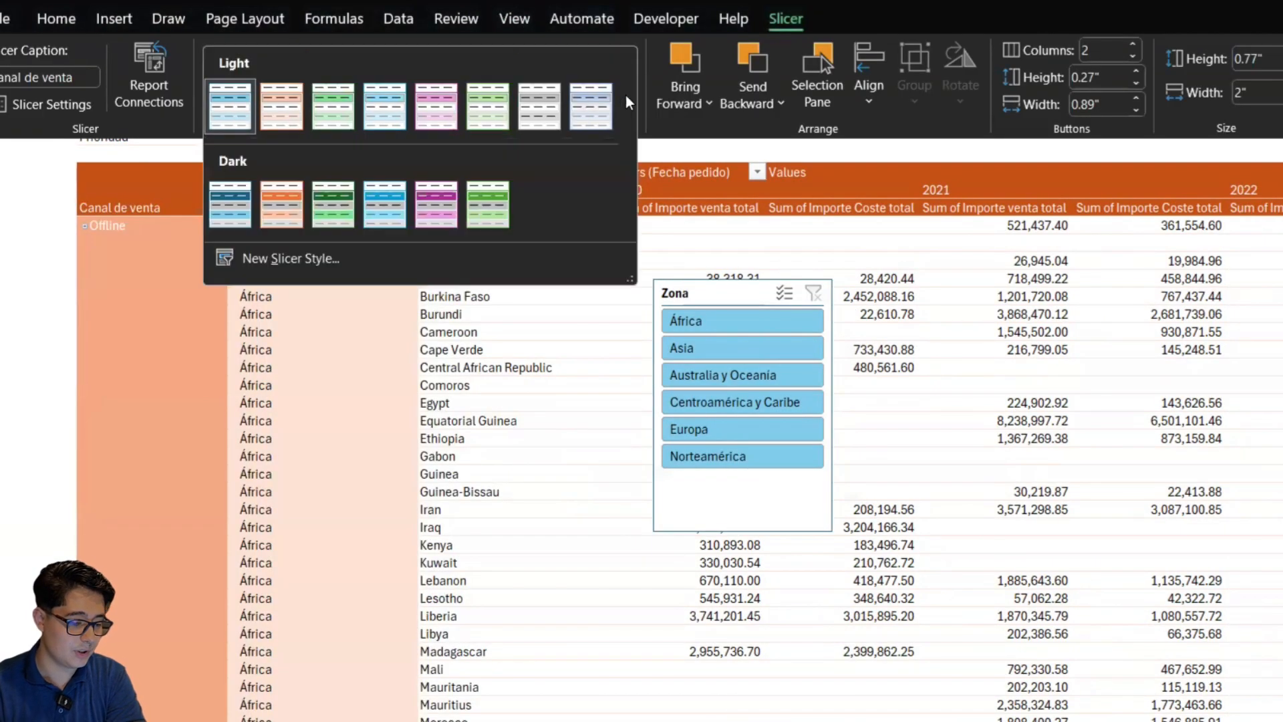
click(276, 215)
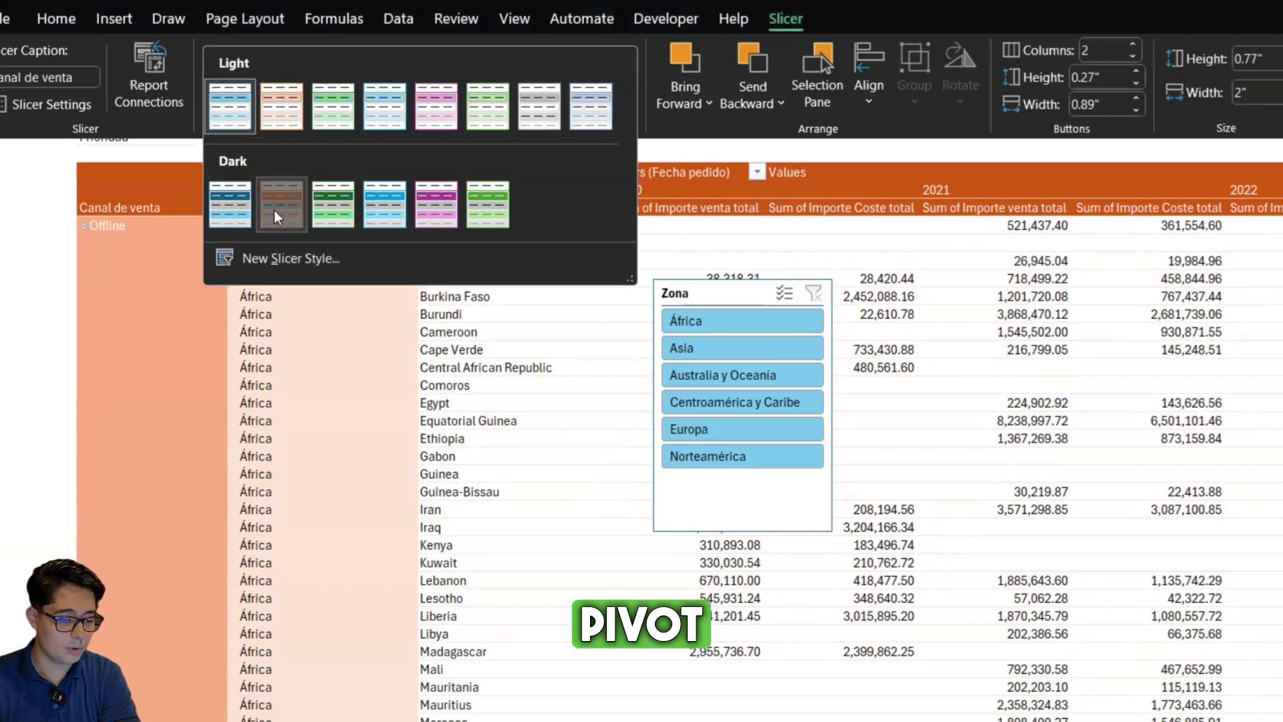
click(743, 121)
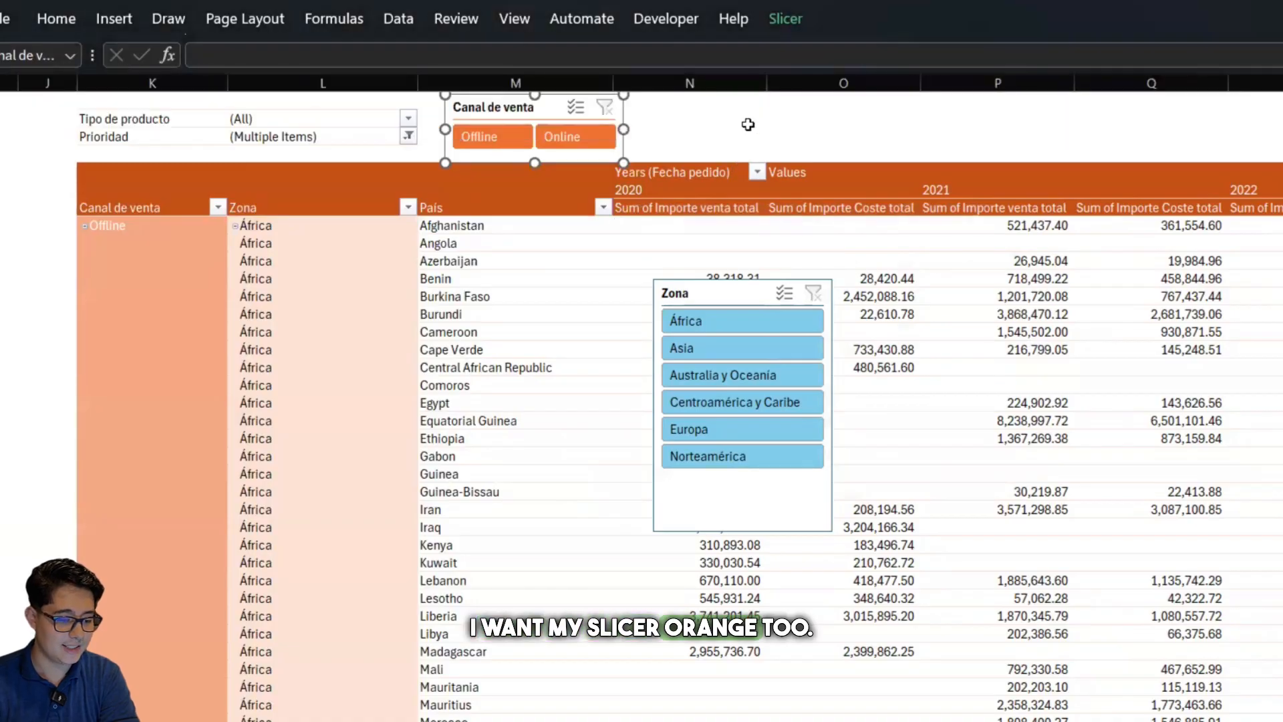
Move the Zona slicer up and to the right, over columns O and P beside the Canal de venta slicer
drag(714, 291, 937, 129)
click(776, 137)
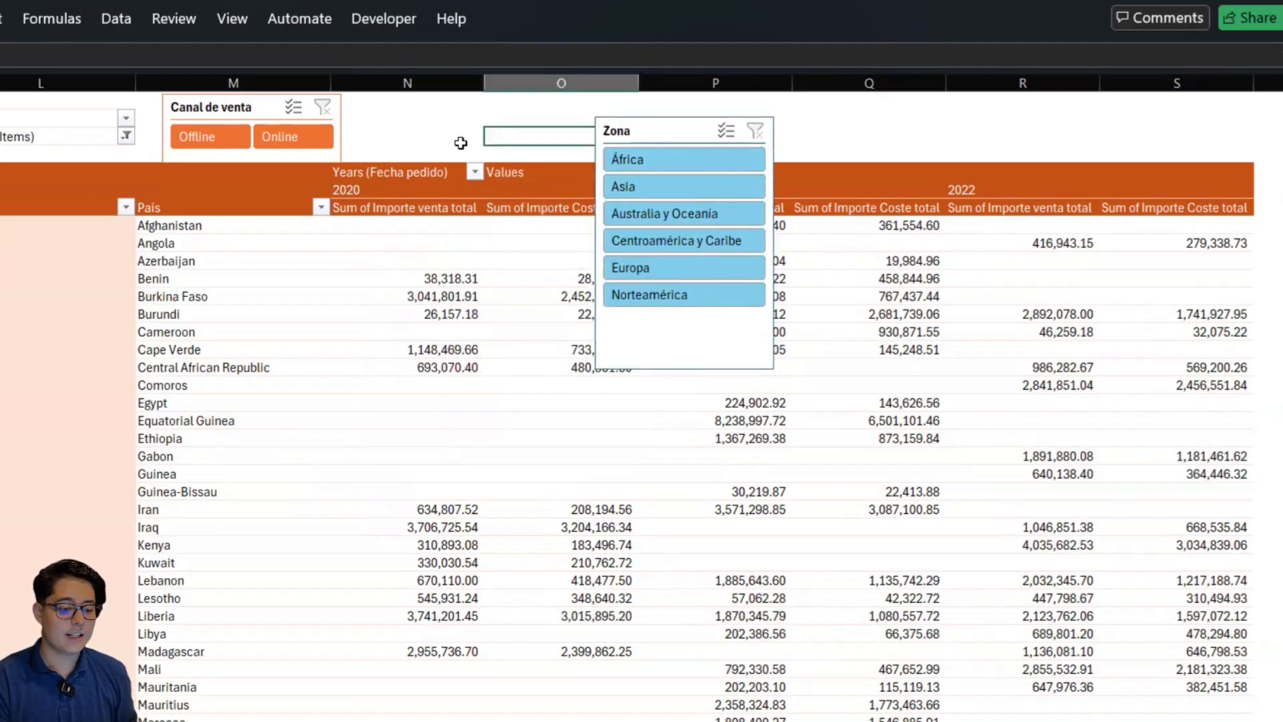
Filter the pivot table alternately by Online and Offline with the Canal de venta slicer, and clear the slicer's filter
click(302, 134)
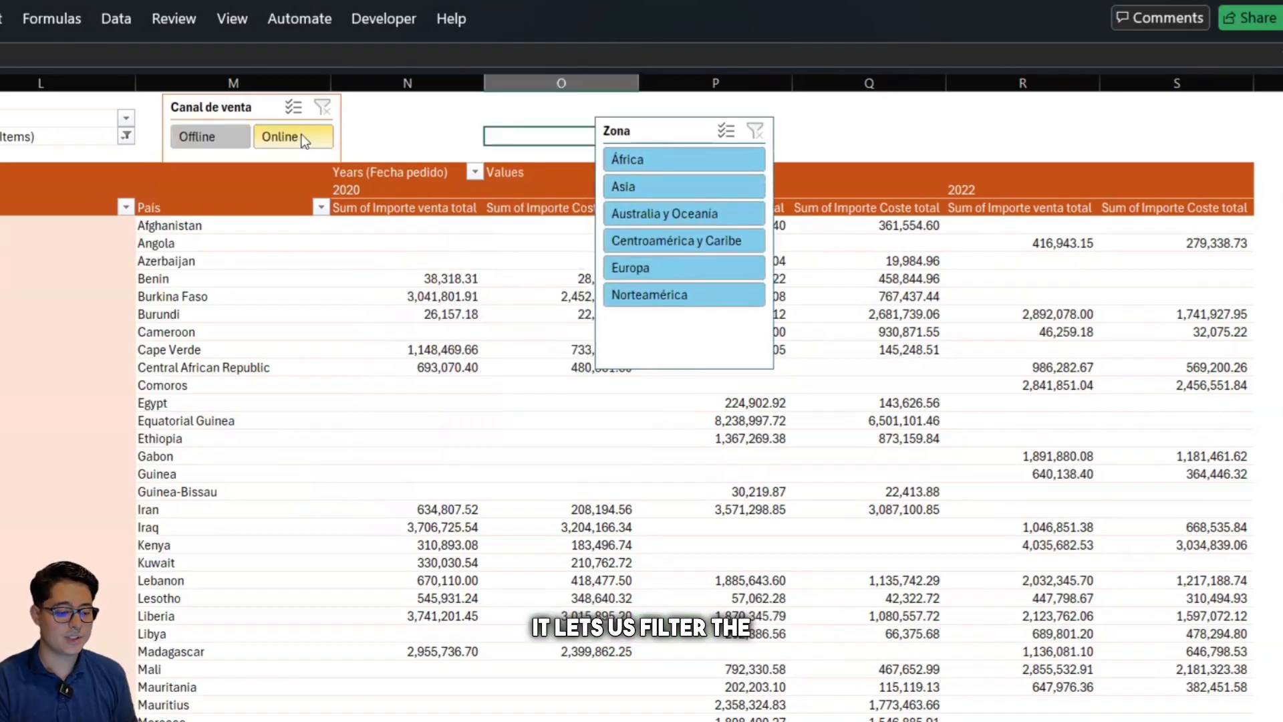
click(214, 135)
click(284, 135)
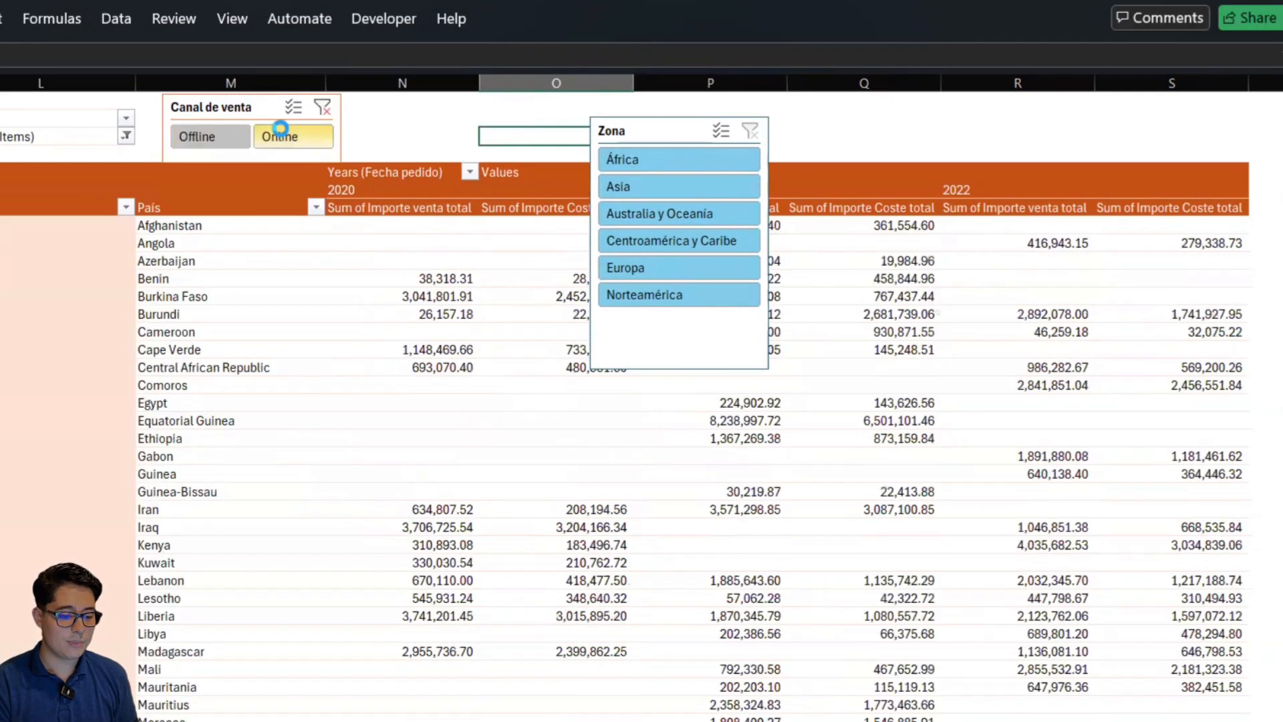
click(203, 138)
click(283, 130)
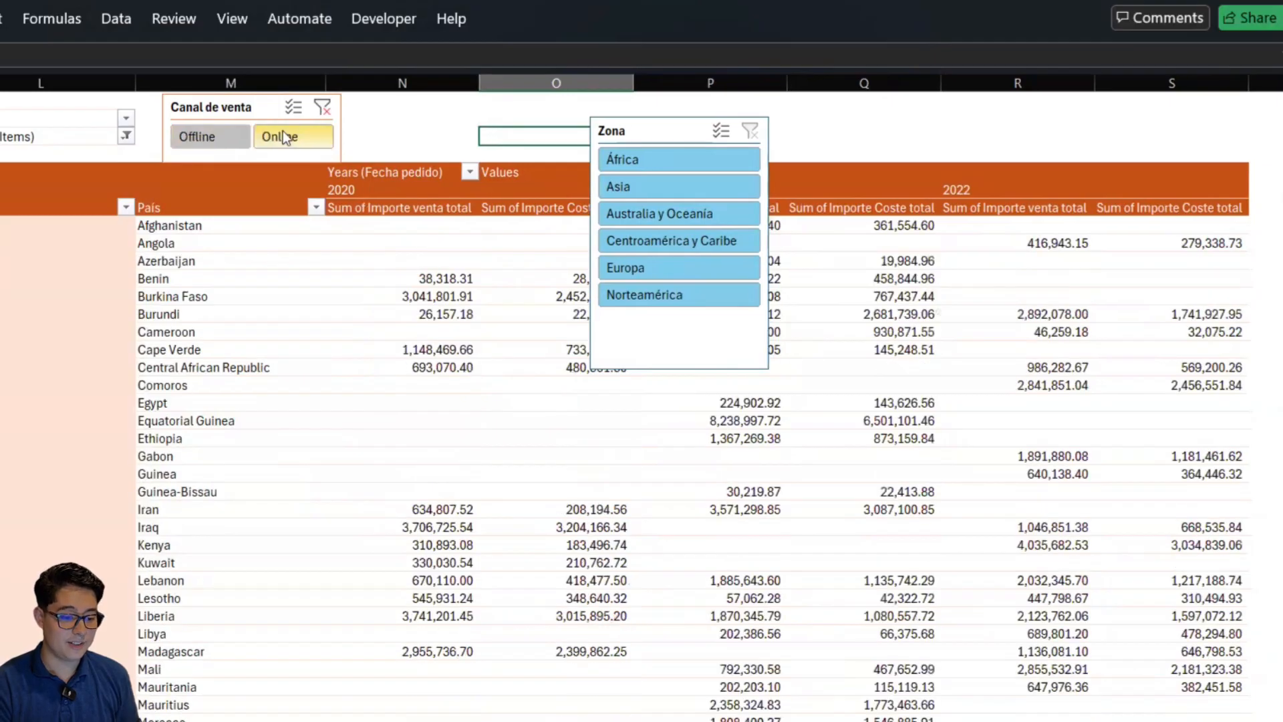
click(386, 118)
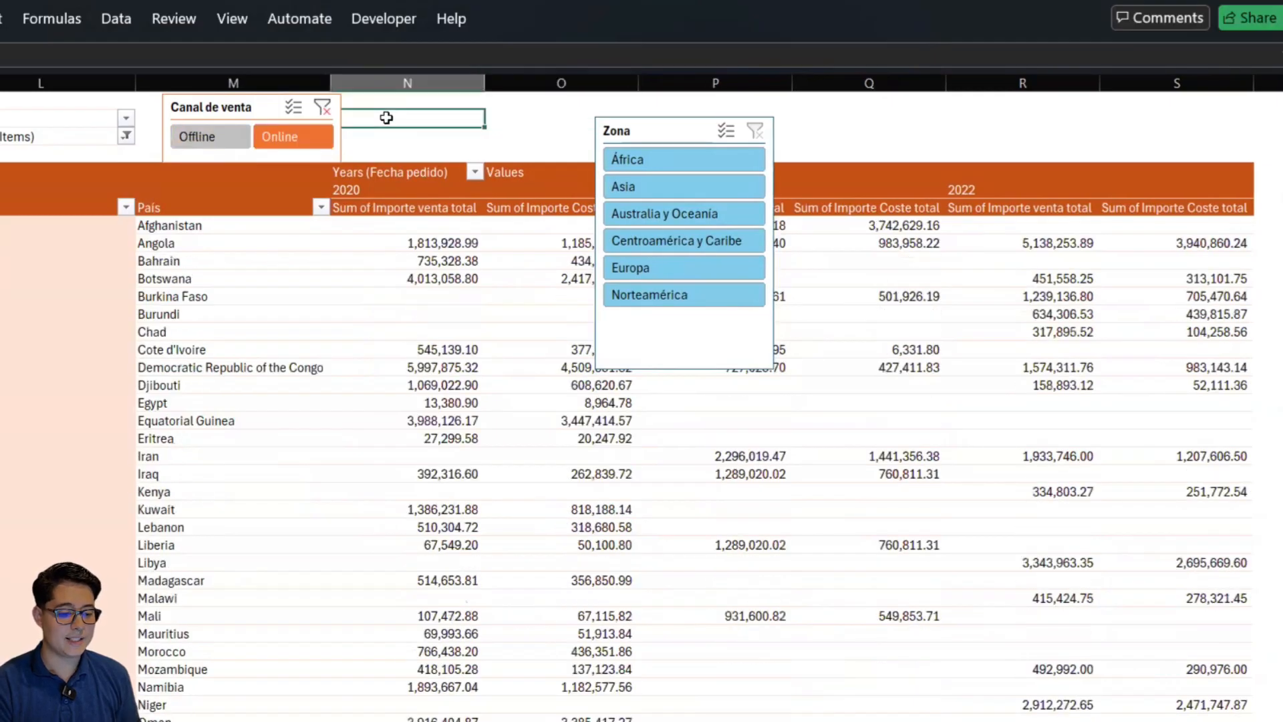
click(323, 109)
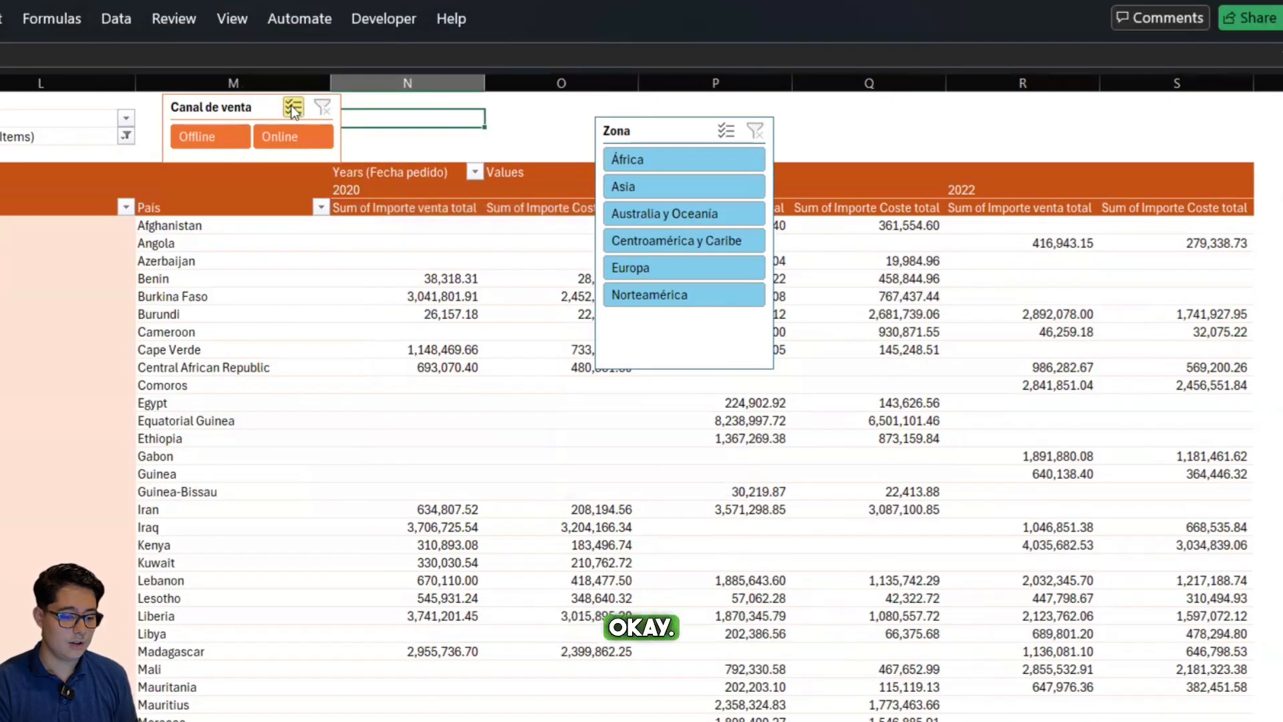
Try multi-select on the Canal de venta slicer by toggling Online and Offline individually, and switch multi-select back off
click(295, 110)
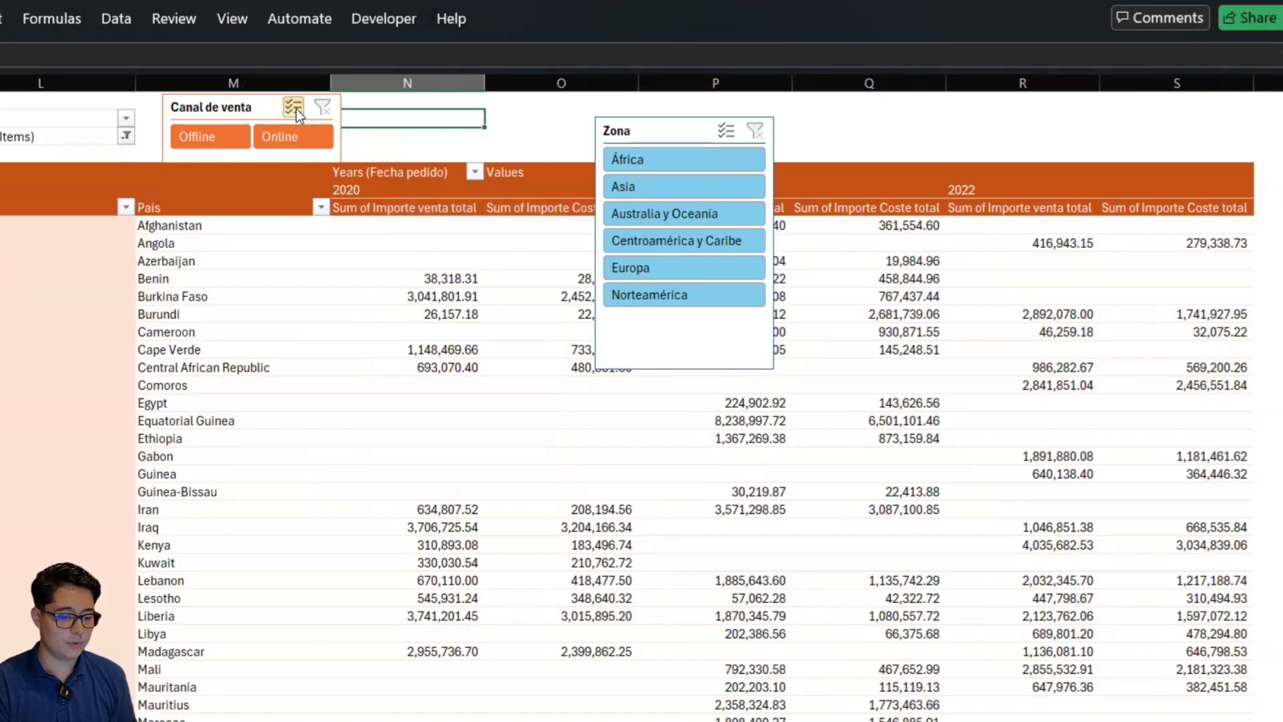
click(295, 108)
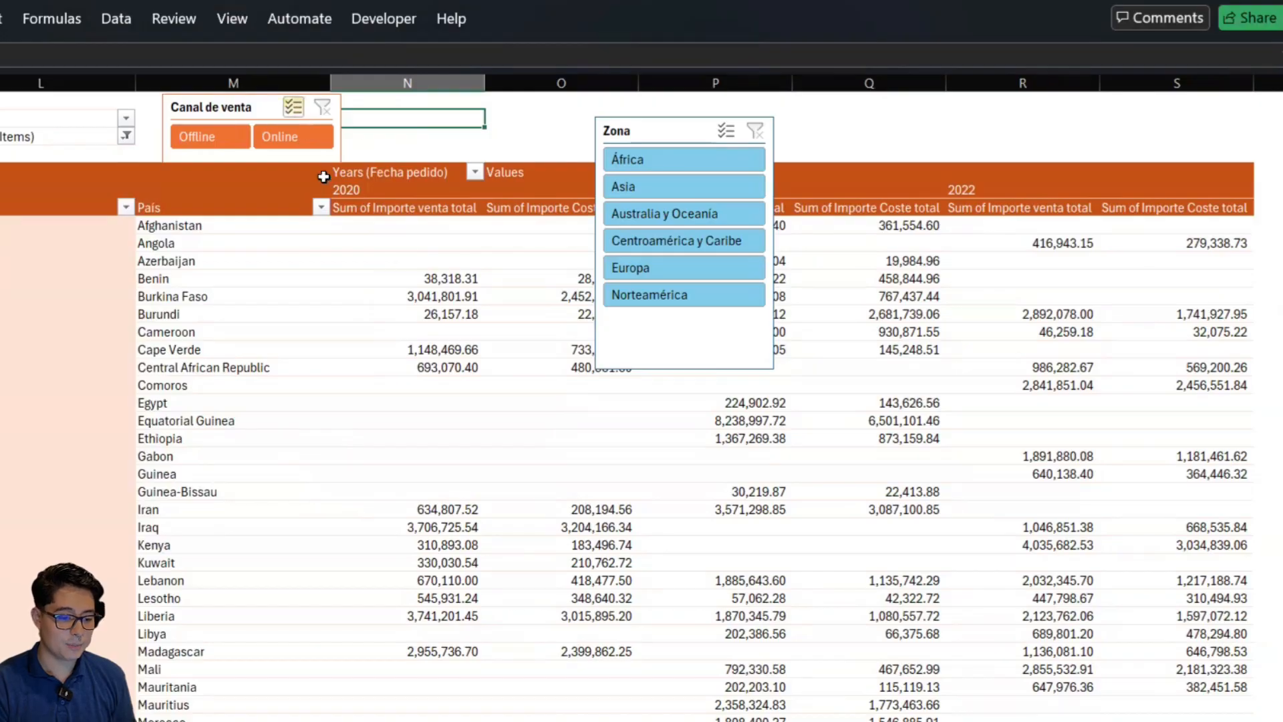
click(299, 155)
click(299, 143)
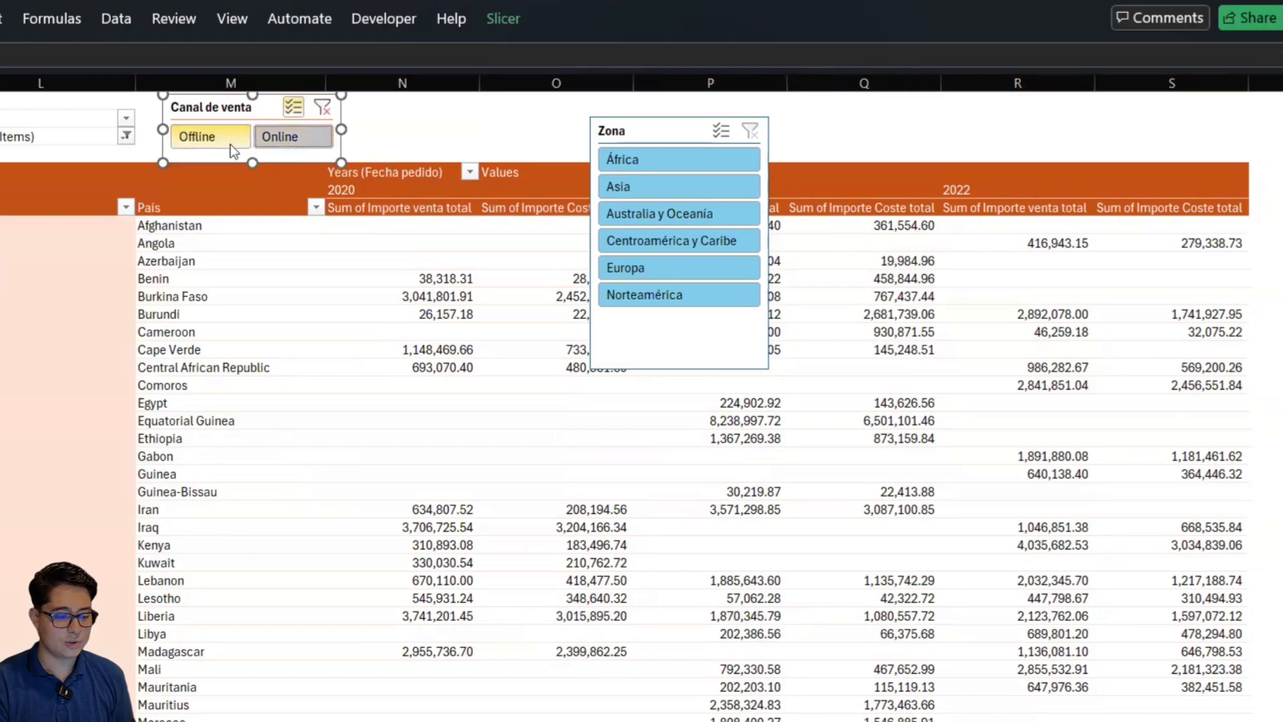
right_click(227, 141)
click(276, 132)
click(207, 133)
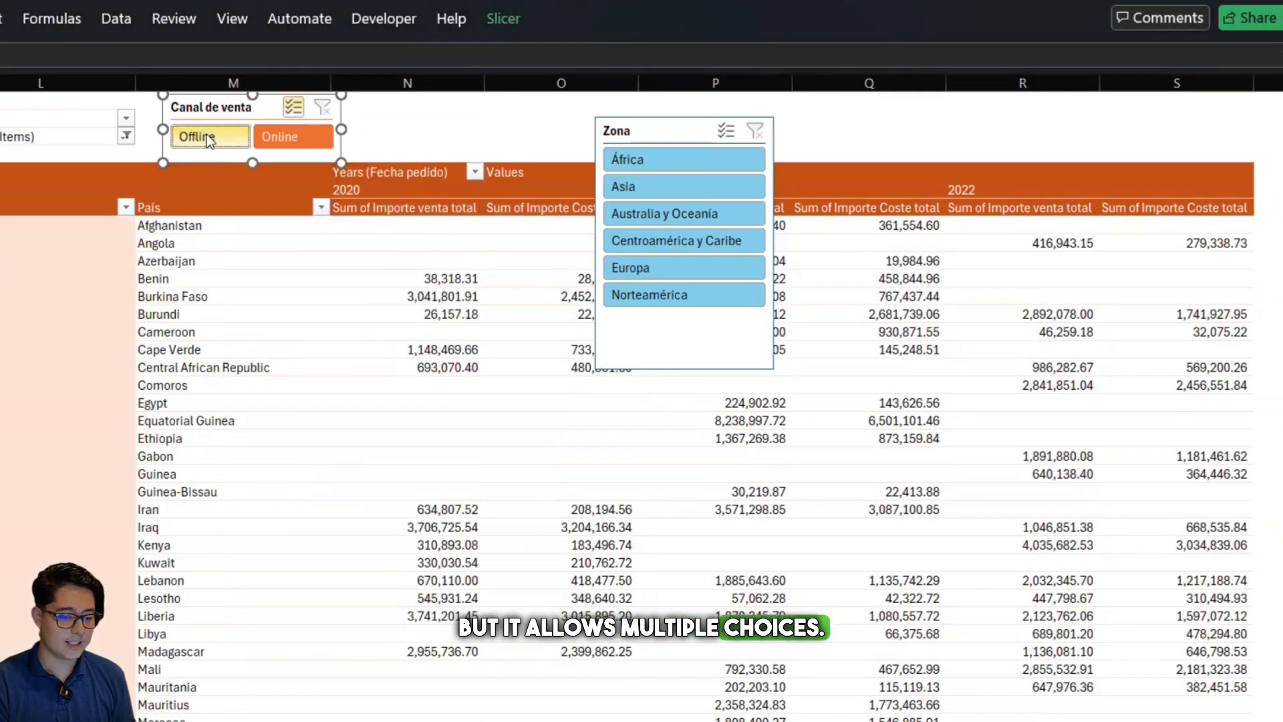
click(304, 132)
click(221, 139)
click(291, 137)
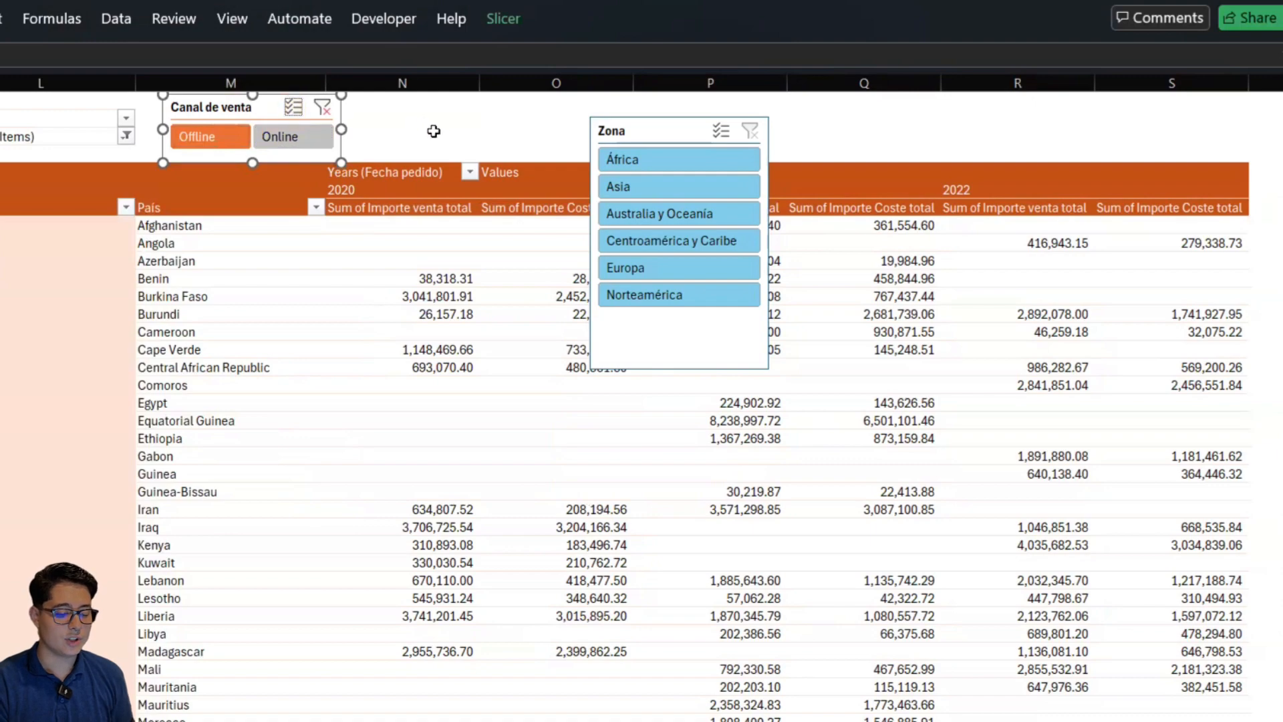
Alternate the Canal de venta slicer between Online and Offline as single choices, leaving Online selected
click(293, 138)
click(205, 139)
click(292, 143)
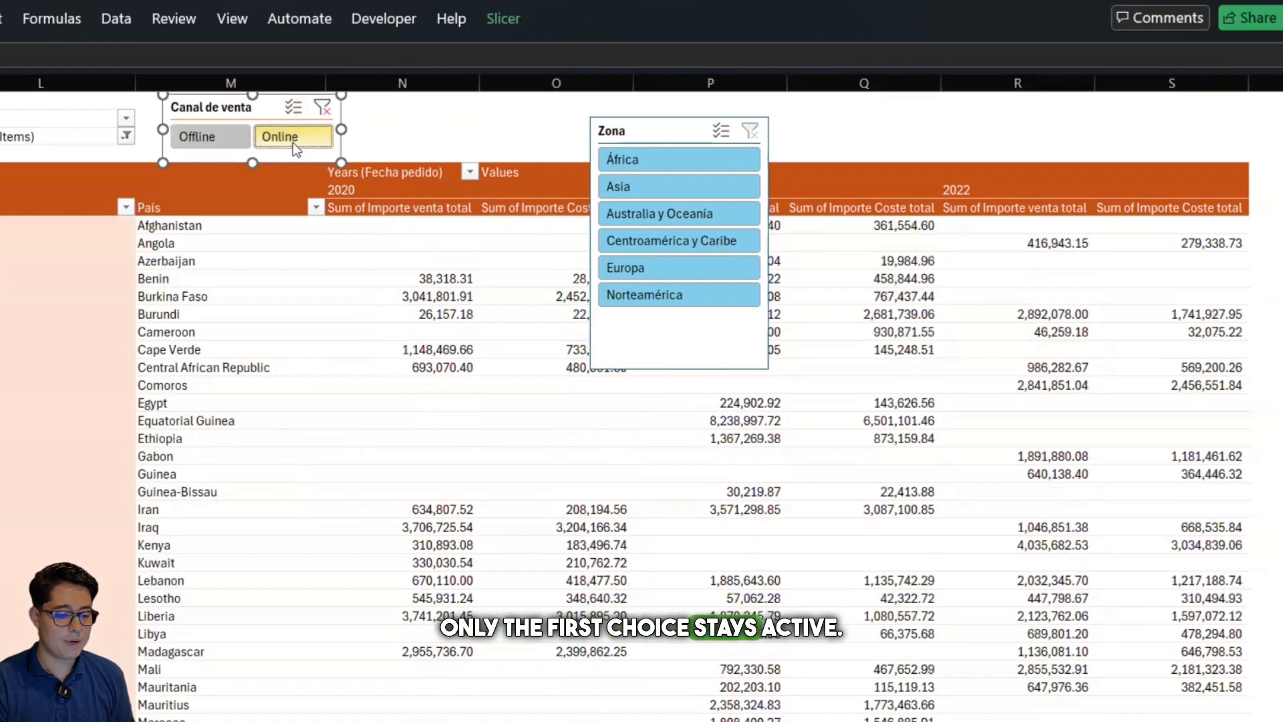
click(211, 139)
click(291, 141)
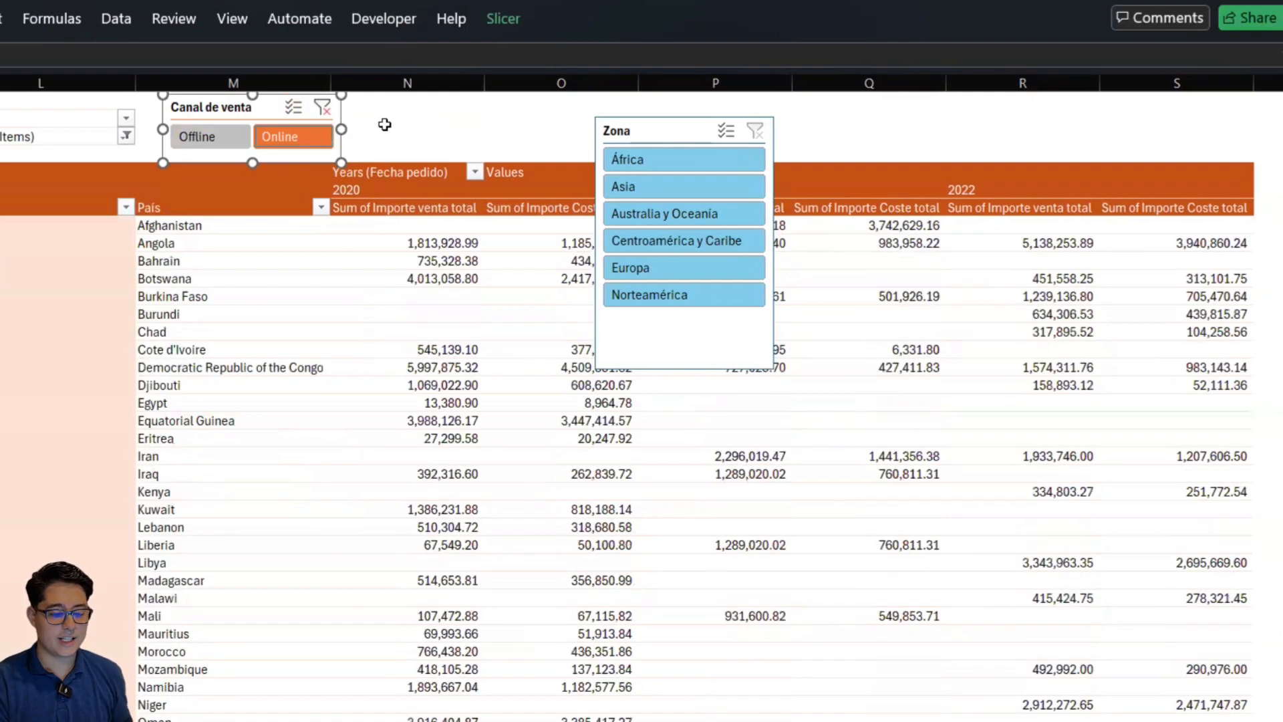